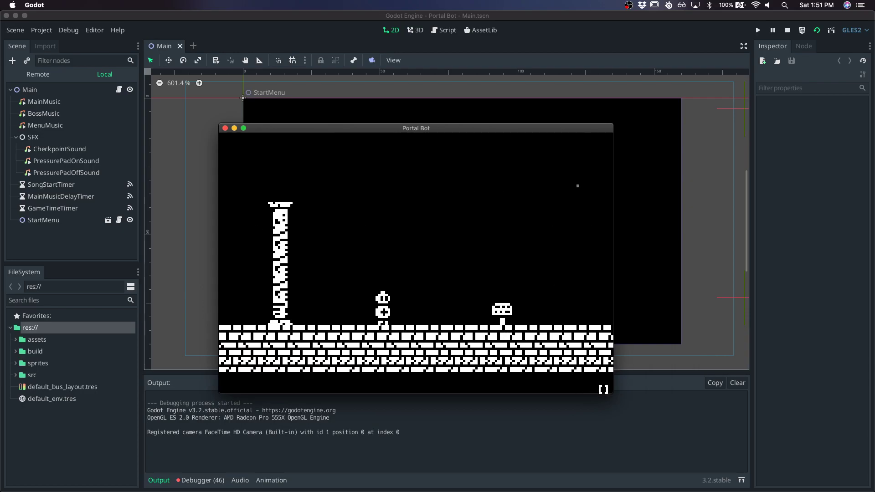
# Enlarge the running Portal Bot game window and walk the robot over to the sign.
pyautogui.moveTo(608, 389); pyautogui.dragTo(647, 397)
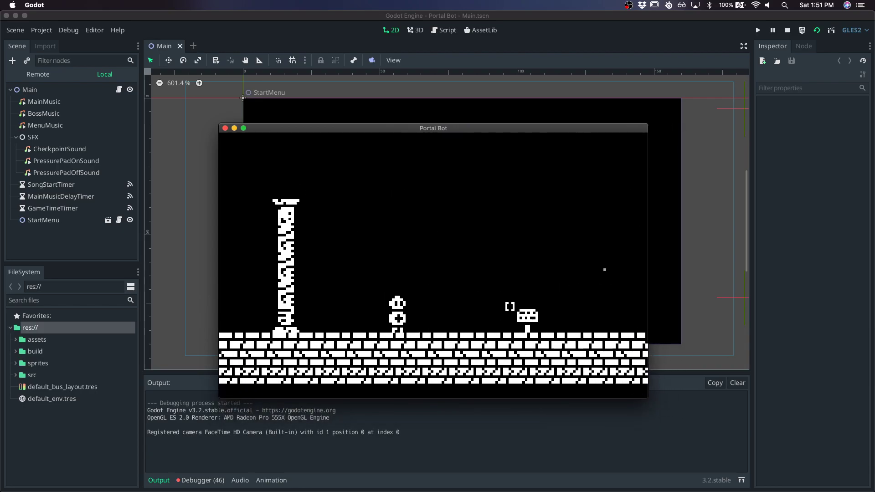
pyautogui.press('d')
pyautogui.press('d')
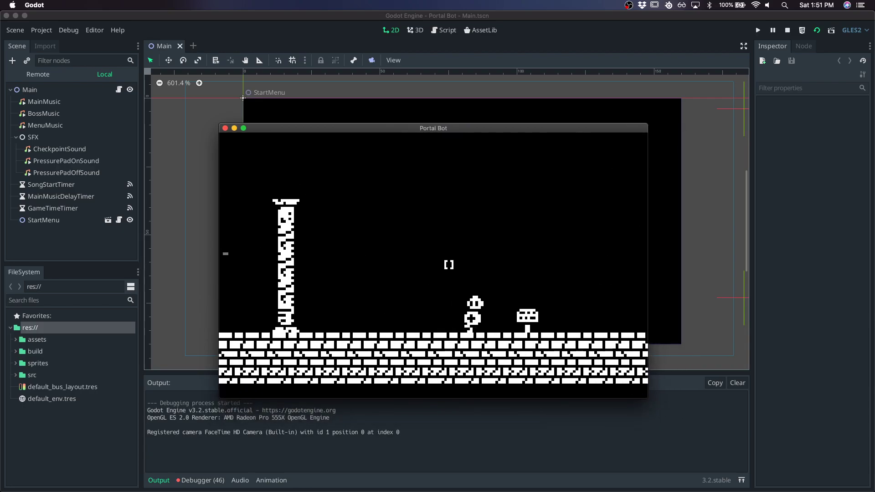
pyautogui.press('d')
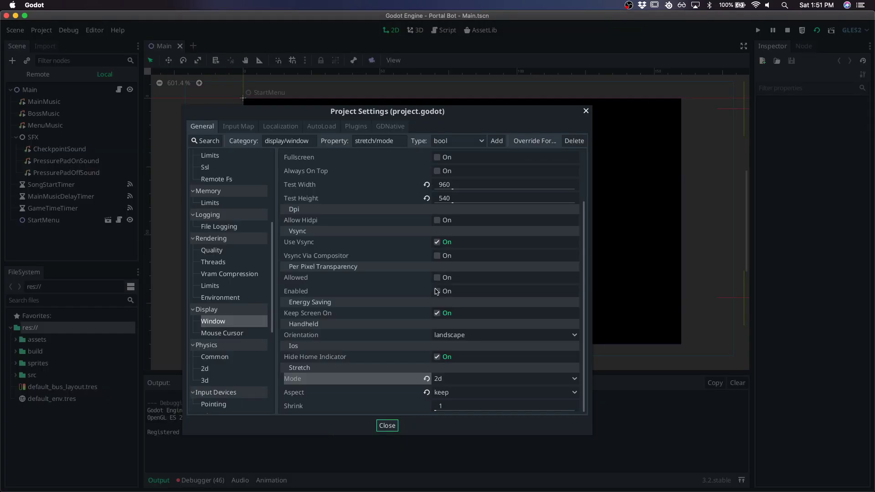
# Examine Portal Bot's Display Window size settings next to the running game, testing the robot's movement at the sign.
pyautogui.scroll(3, 431, 299)
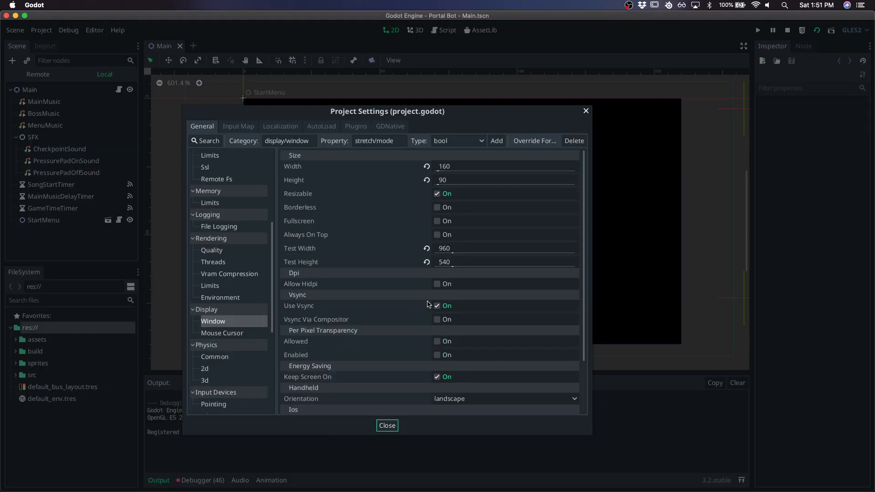
pyautogui.press('super+Tab')
pyautogui.moveTo(454, 128); pyautogui.dragTo(618, 200)
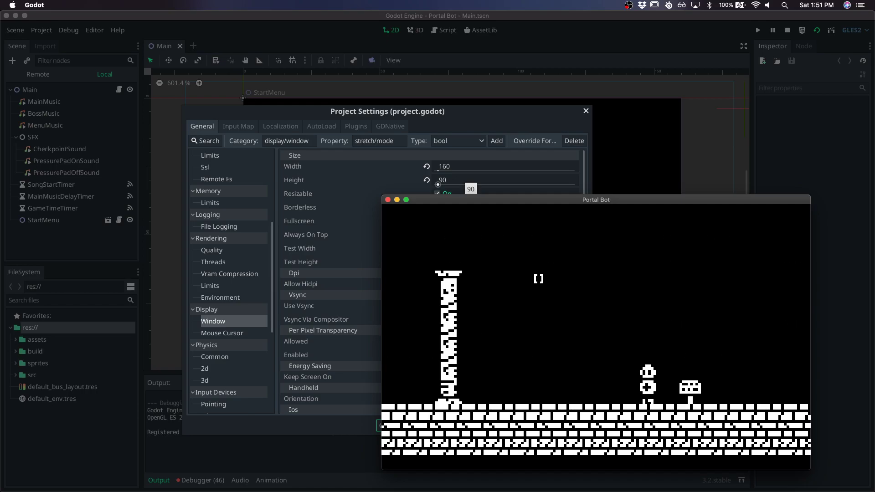
pyautogui.moveTo(565, 204); pyautogui.dragTo(487, 195)
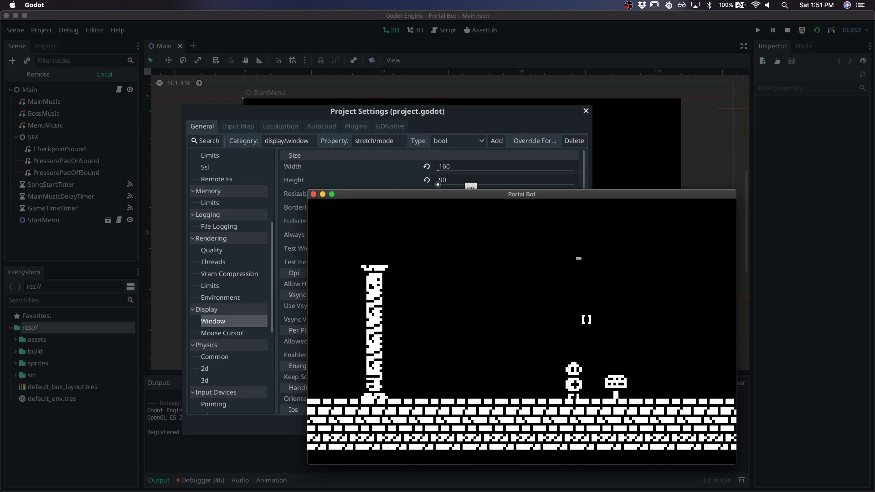
pyautogui.press('Right')
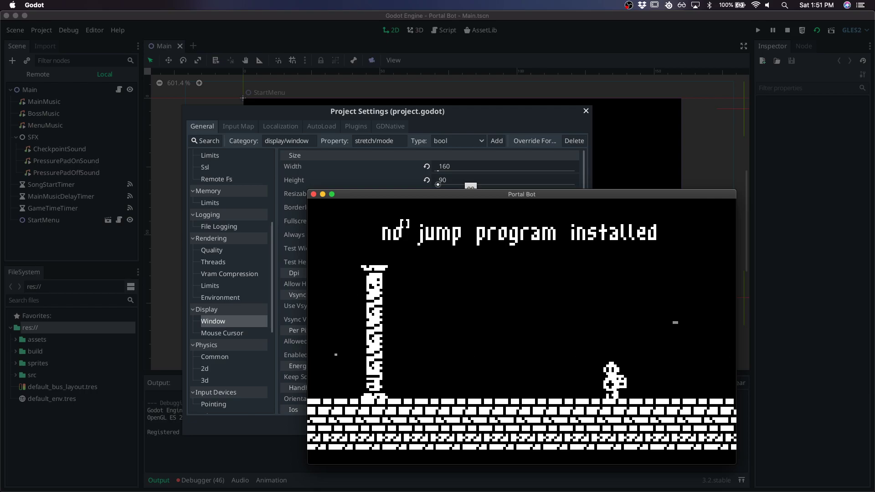
pyautogui.press('a')
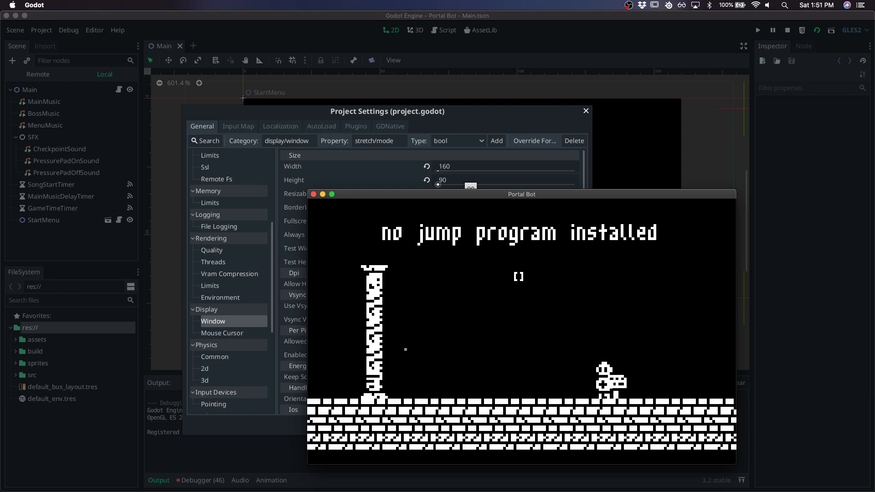
# Stop the running Portal Bot game and close its project settings.
pyautogui.click(314, 194)
pyautogui.click(388, 426)
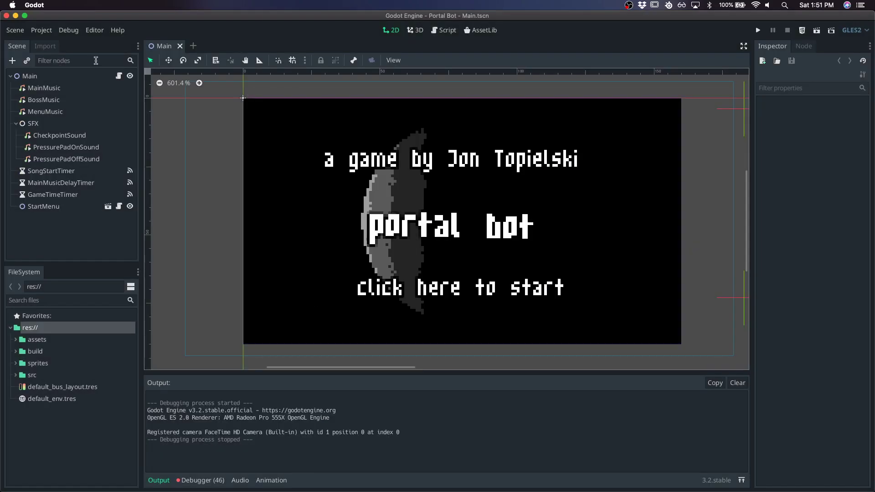
pyautogui.click(42, 30)
pyautogui.click(78, 43)
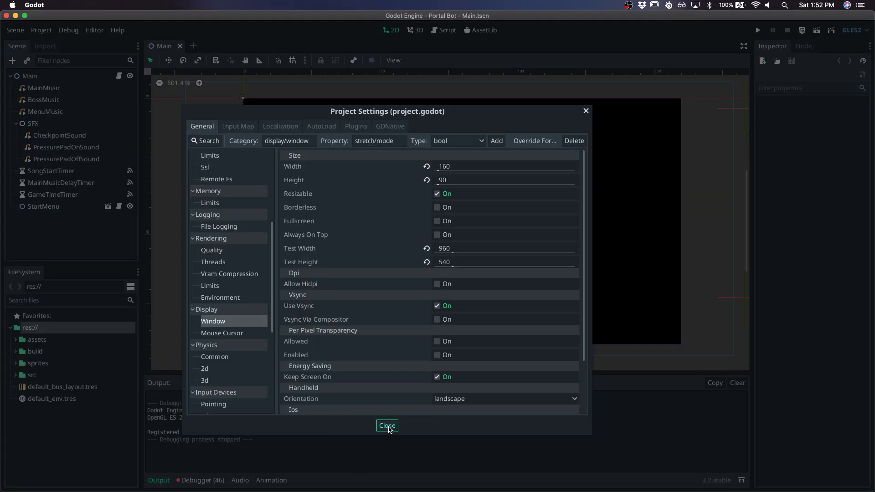
pyautogui.click(387, 426)
# Quit the Portal Bot project to the Project Manager.
pyautogui.click(41, 30)
pyautogui.click(59, 138)
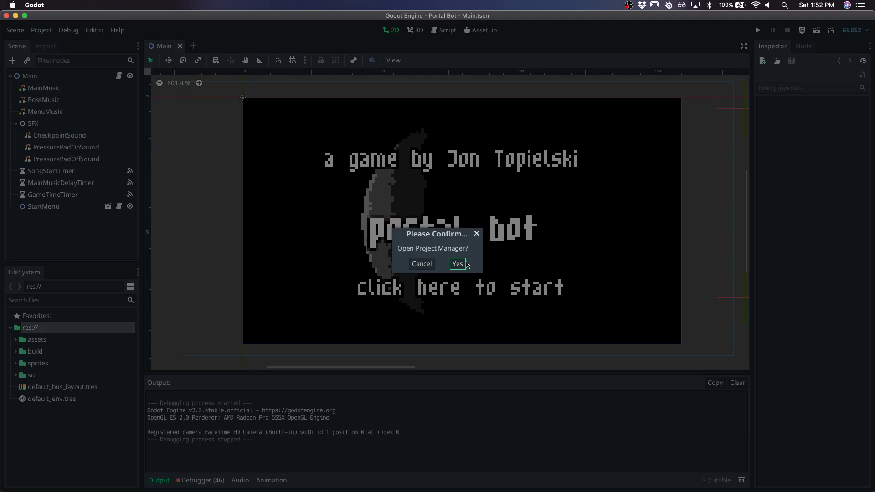
pyautogui.click(458, 264)
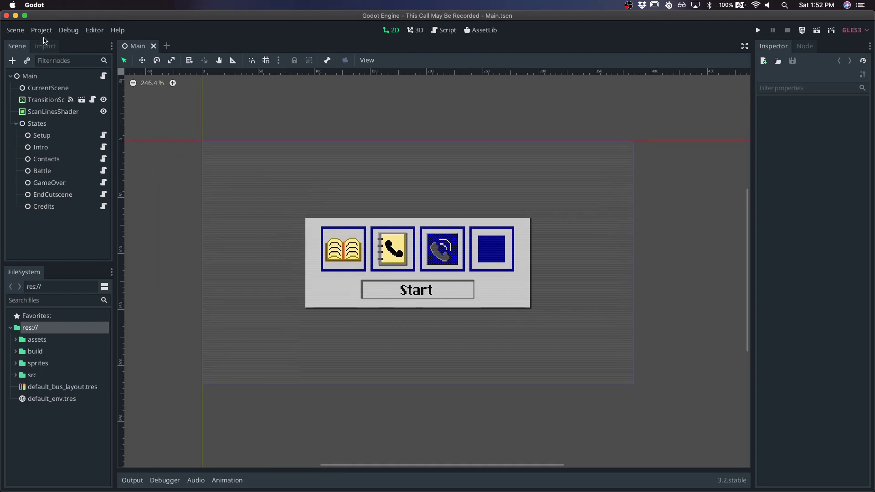
# Run the This Call May Be Recorded project and go through its welcome, company values and terms dialogs.
pyautogui.press('super+b')
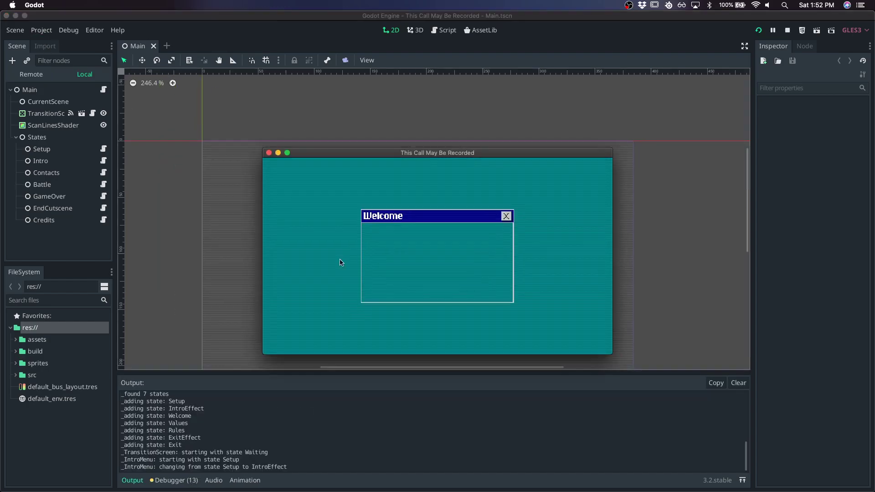
pyautogui.click(440, 303)
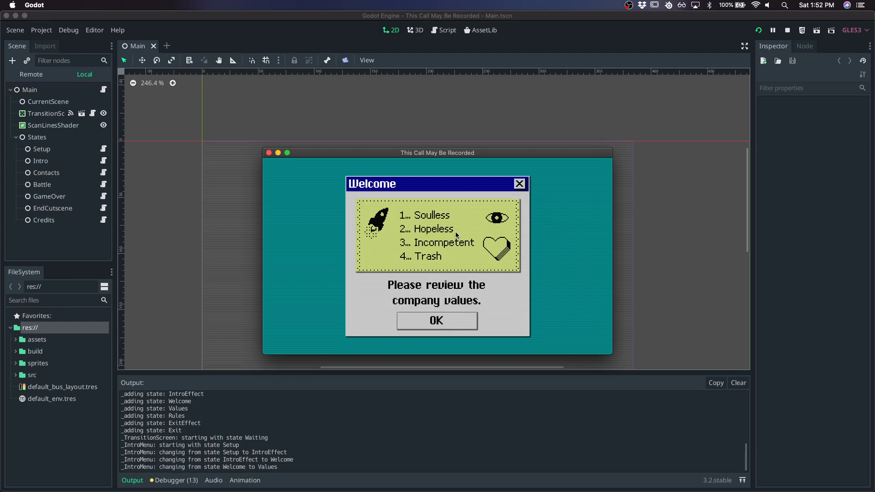
pyautogui.click(449, 319)
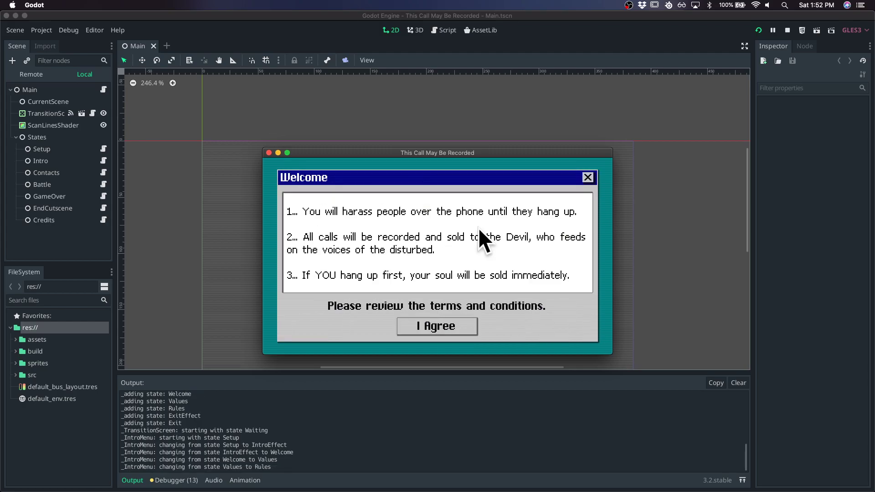
pyautogui.click(455, 328)
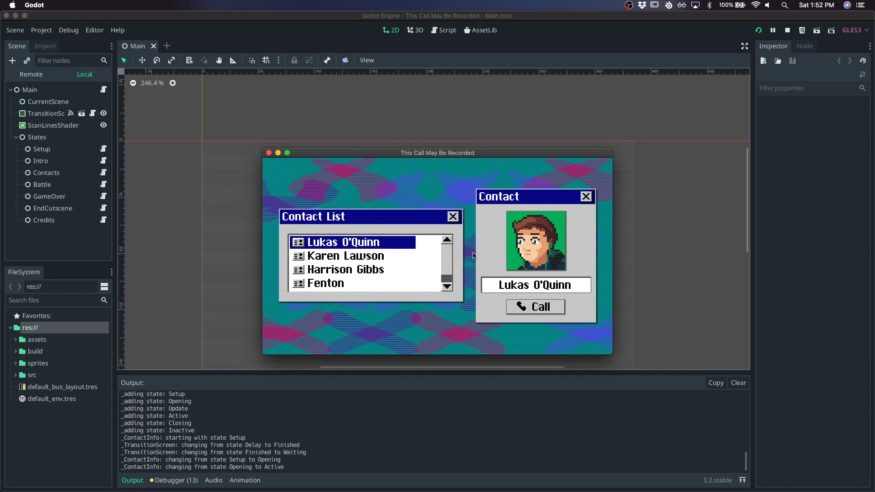
# Open the Display Window section of the project settings while the game keeps running.
pyautogui.click(48, 18)
pyautogui.click(45, 29)
pyautogui.click(50, 38)
pyautogui.click(46, 33)
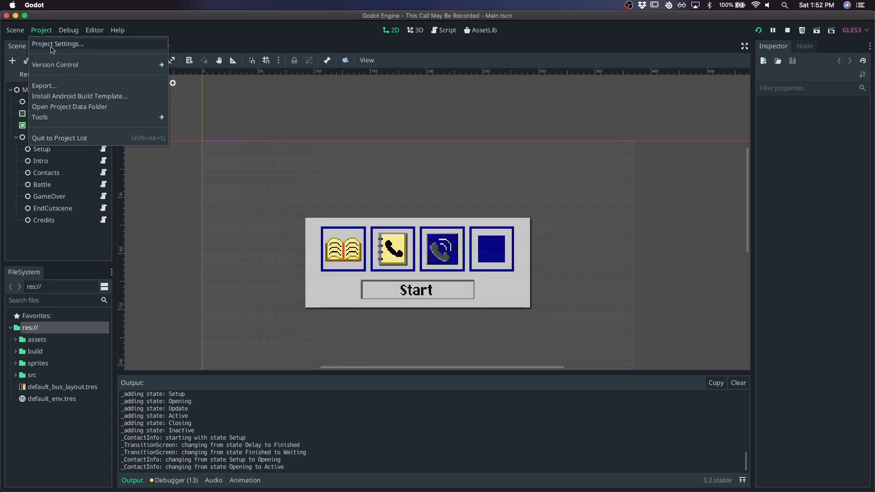
pyautogui.click(54, 46)
pyautogui.scroll(-5, 269, 287)
pyautogui.click(269, 300)
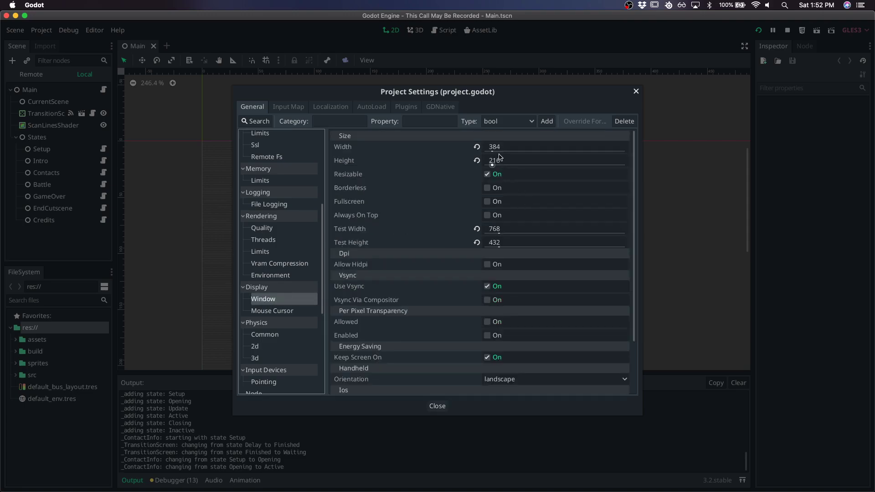
# Bring the running game in front of the project settings, call the selected contact, and reposition its window to compare resolutions.
pyautogui.press('super+Tab')
pyautogui.moveTo(490, 153); pyautogui.dragTo(502, 181)
pyautogui.click(552, 333)
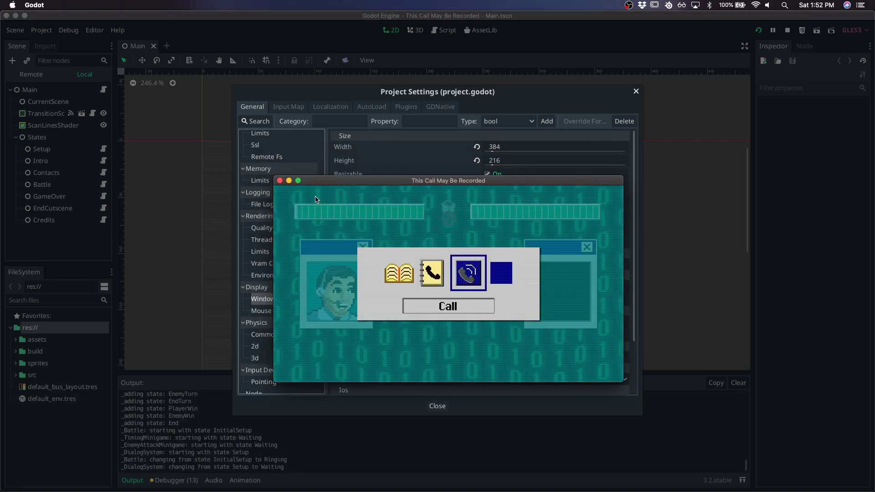
pyautogui.moveTo(281, 182); pyautogui.dragTo(253, 231)
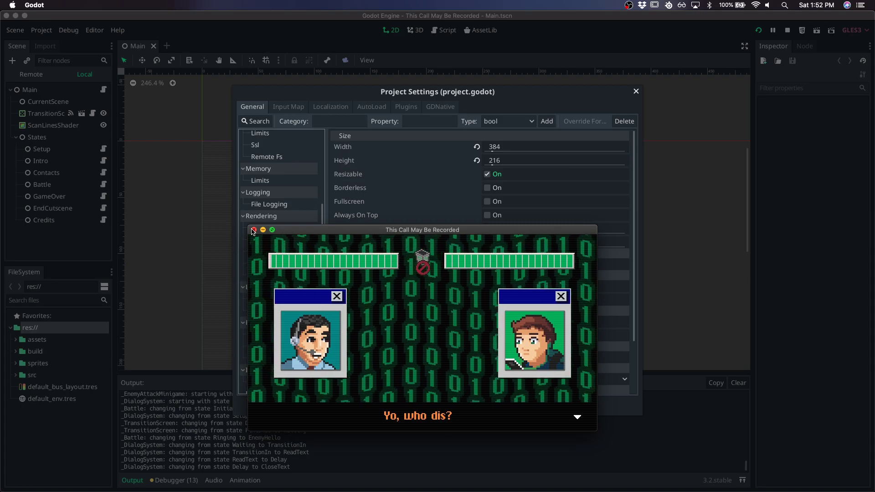
pyautogui.moveTo(308, 232); pyautogui.dragTo(240, 261)
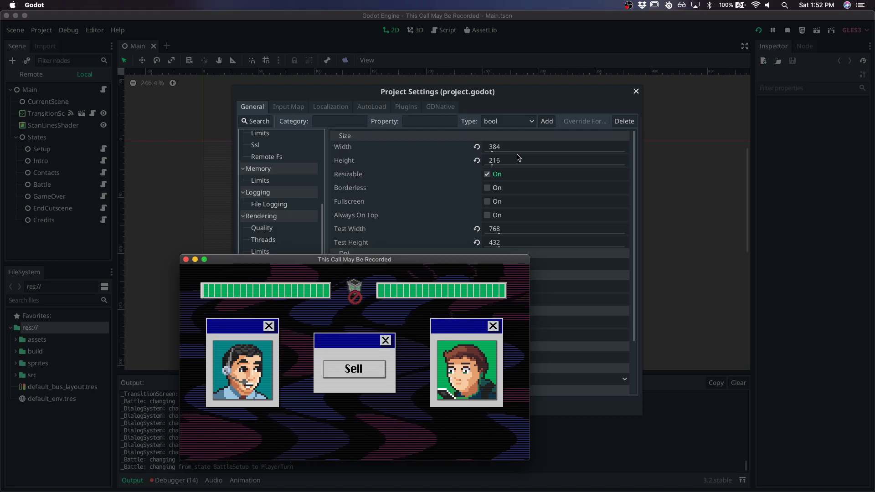
pyautogui.moveTo(464, 259); pyautogui.dragTo(624, 180)
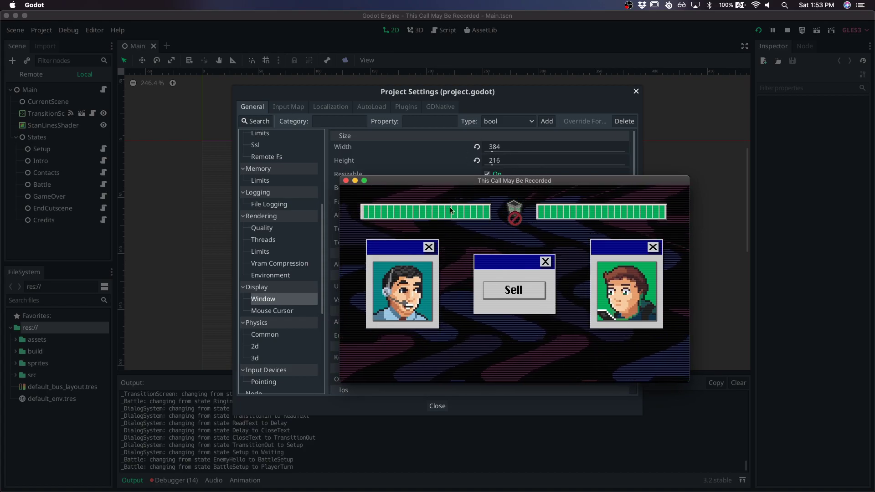
# Stop the This Call May Be Recorded game and close its project settings.
pyautogui.click(346, 181)
pyautogui.click(437, 406)
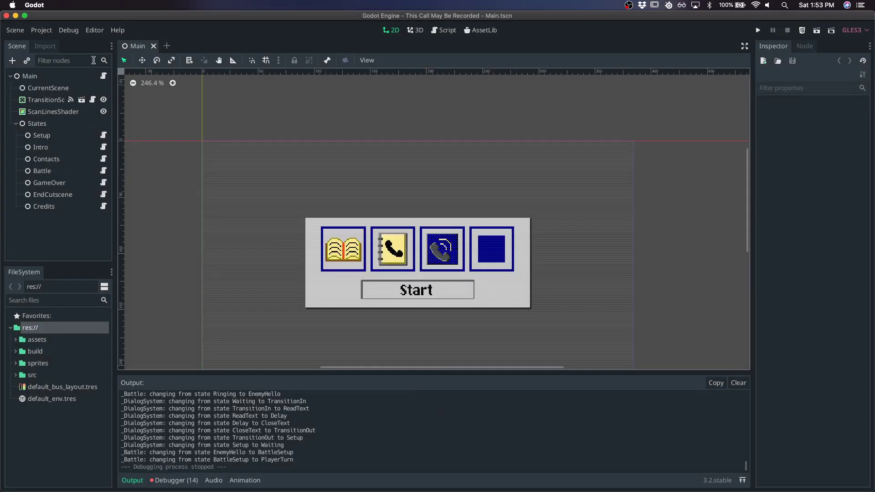
pyautogui.click(41, 30)
pyautogui.click(46, 42)
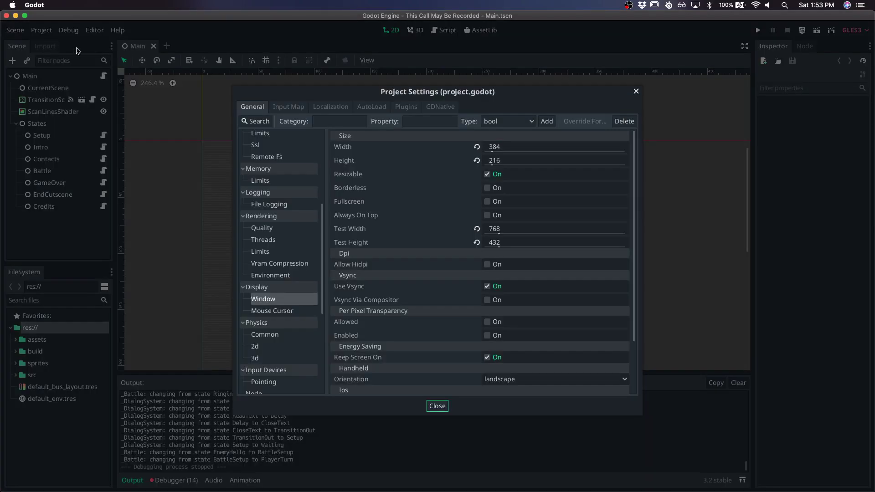
pyautogui.click(438, 406)
# Quit the This Call May Be Recorded project to the Project Manager.
pyautogui.click(41, 30)
pyautogui.click(136, 140)
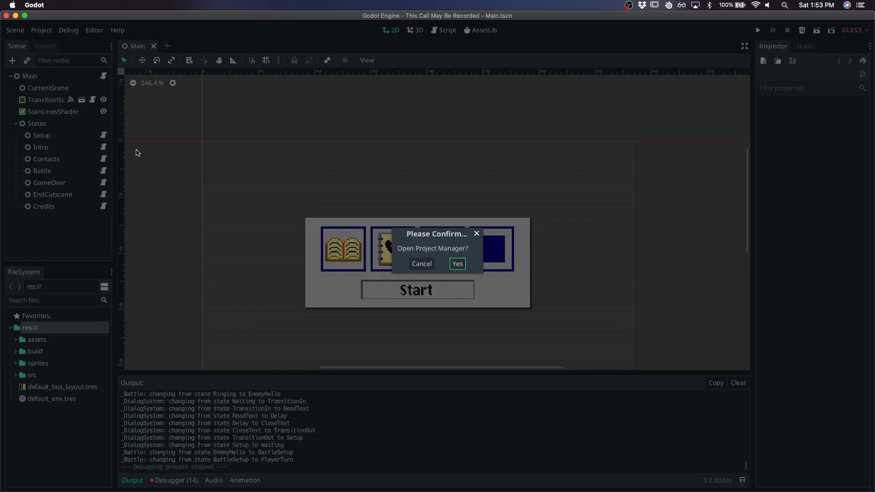
pyautogui.click(458, 264)
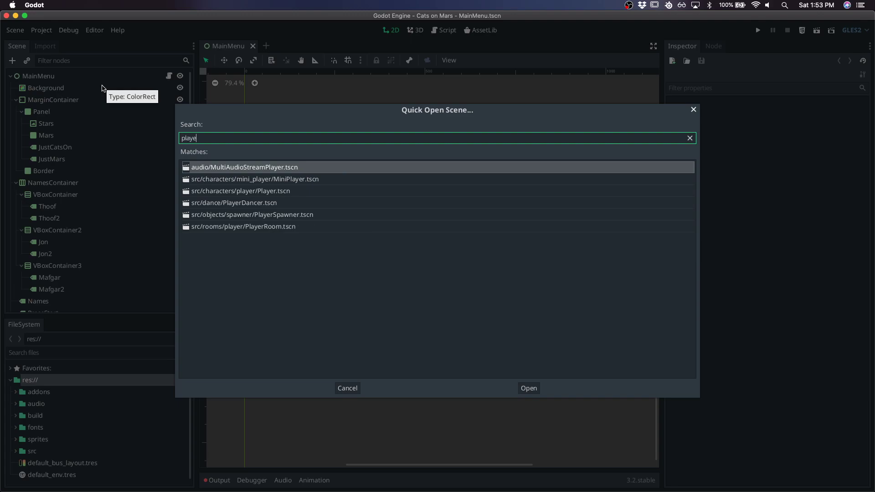
# Open the PlayerRoom scene of the Cats on Mars project and run it.
pyautogui.write('rr')
pyautogui.press('Return')
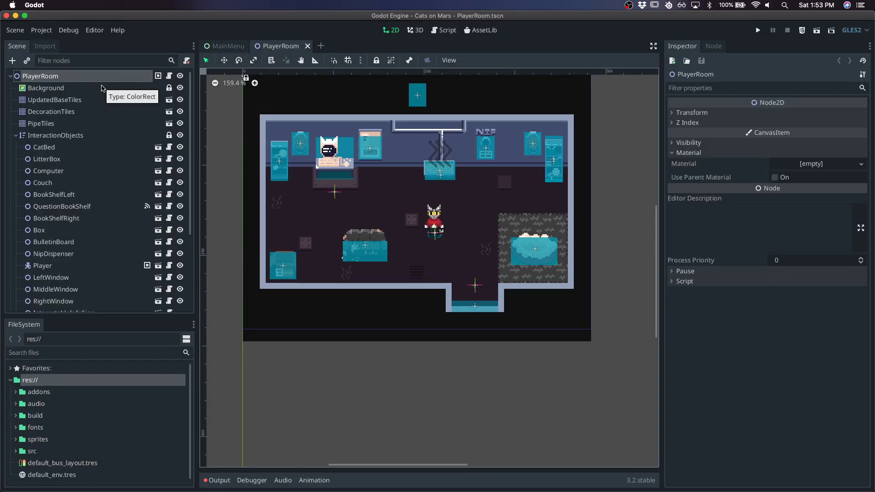
pyautogui.press('super+r')
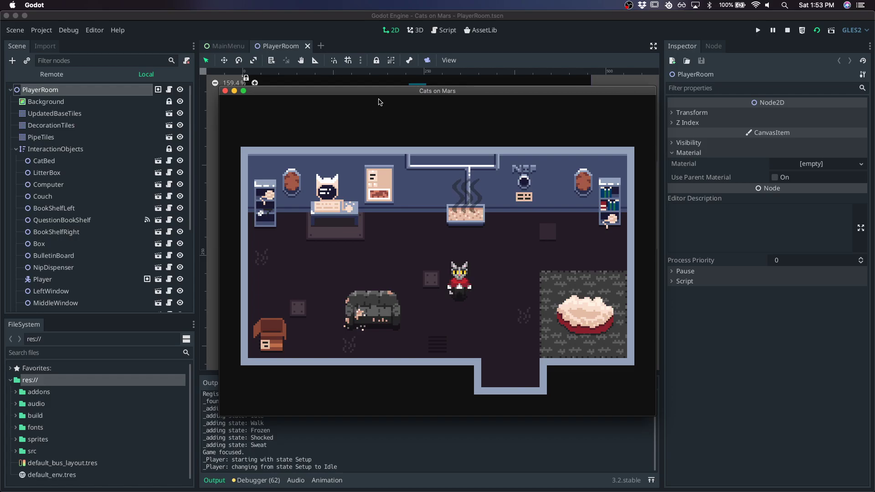
# Walk the cat to the bulletin board and the litter box in the running scene and read their dialog text.
pyautogui.press('Up')
pyautogui.press('Left')
pyautogui.press('space')
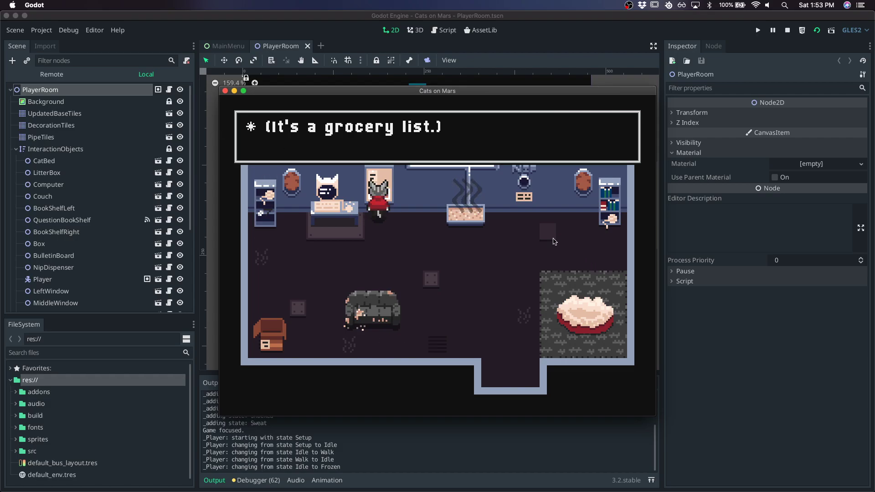
pyautogui.press('space')
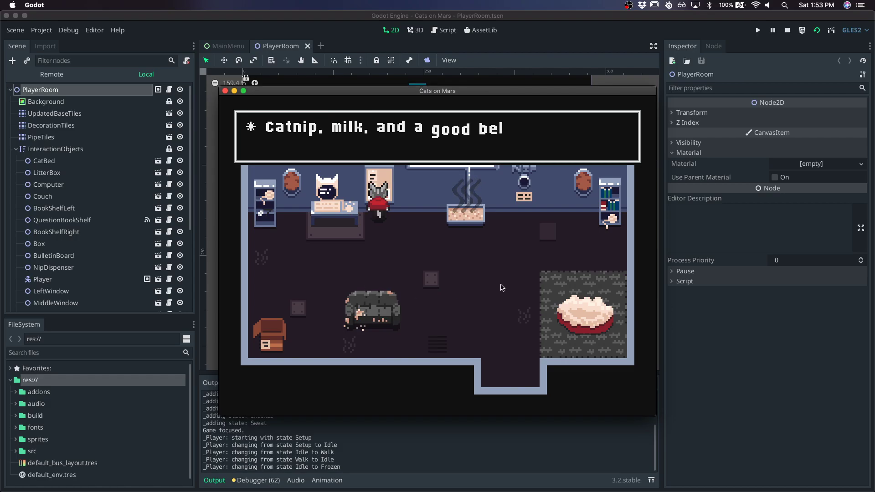
pyautogui.press('Return')
pyautogui.press('Right')
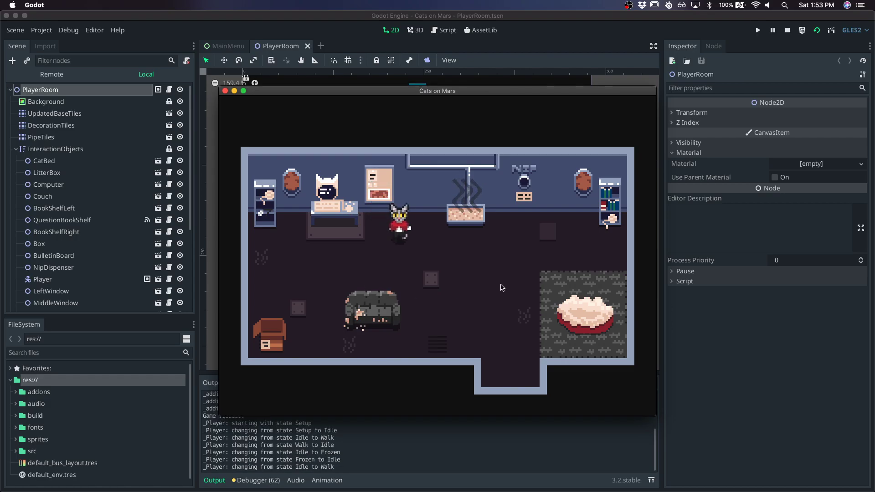
pyautogui.press('Return')
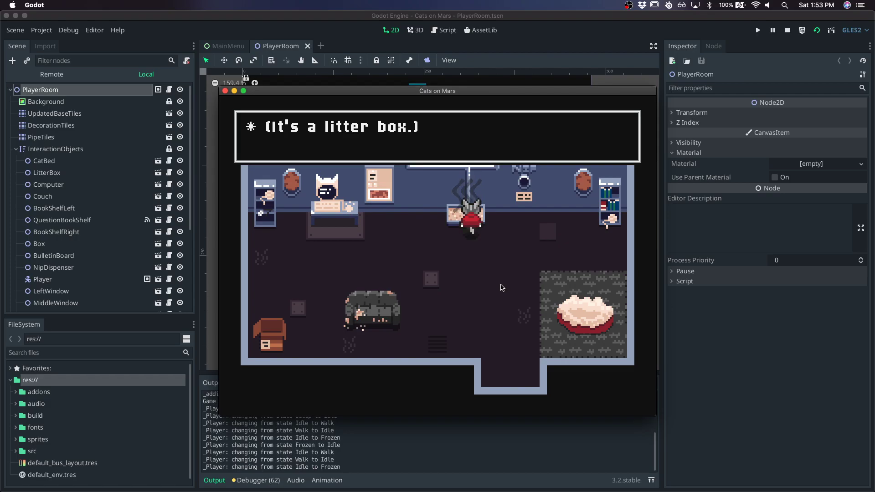
pyautogui.press('Return')
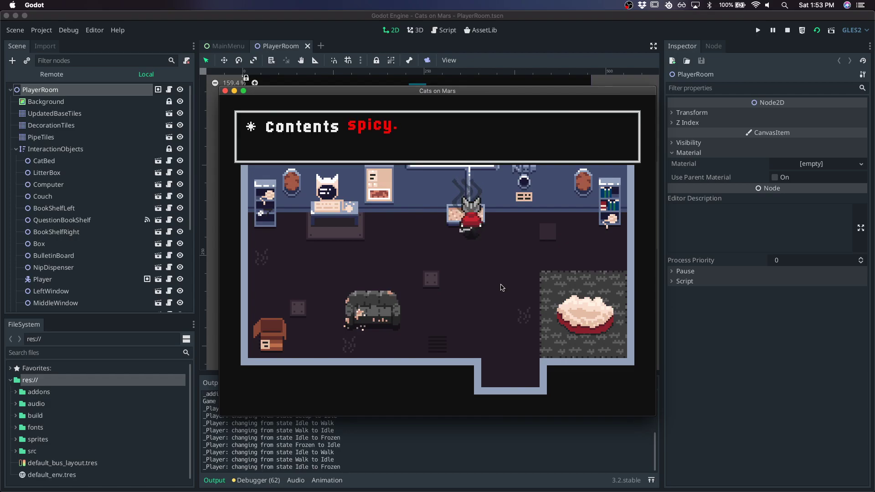
# Show the Display Window section of the Cats on Mars project settings.
pyautogui.click(40, 33)
pyautogui.click(47, 43)
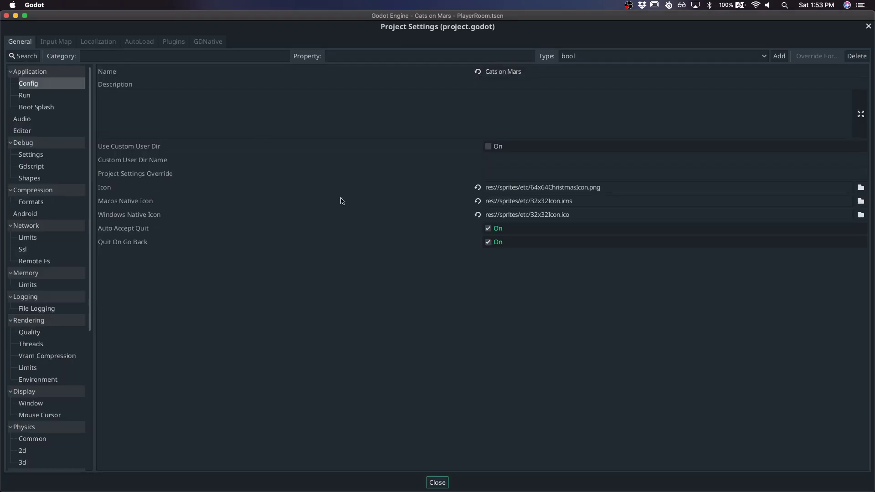
pyautogui.press('super+Tab')
# Bring the running Cats on Mars game over its project settings, compare its size with the window values, and close it.
pyautogui.press('super+Tab')
pyautogui.scroll(-2, 48, 319)
pyautogui.click(48, 326)
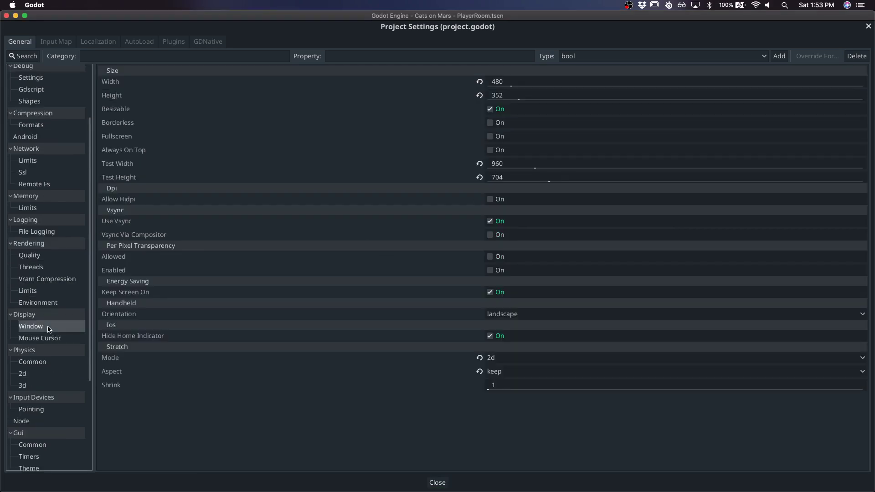
pyautogui.press('super+Tab')
pyautogui.moveTo(527, 93); pyautogui.dragTo(545, 132)
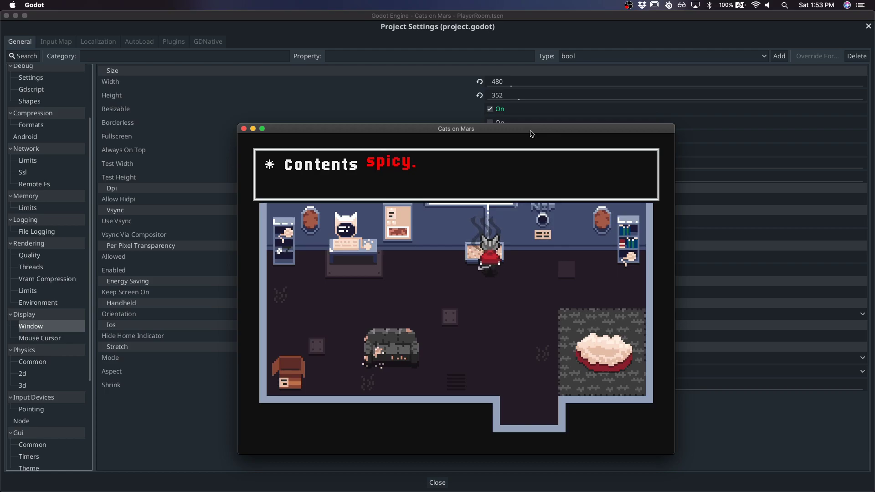
pyautogui.moveTo(525, 132); pyautogui.dragTo(654, 131)
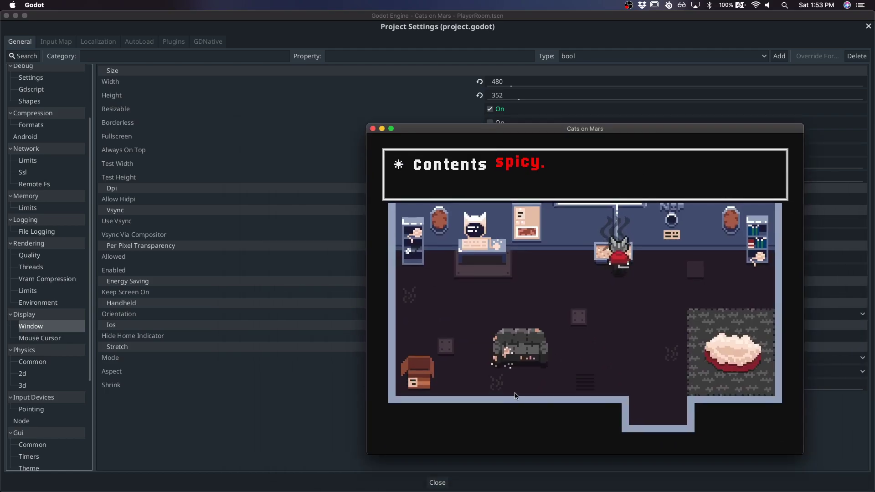
pyautogui.click(373, 129)
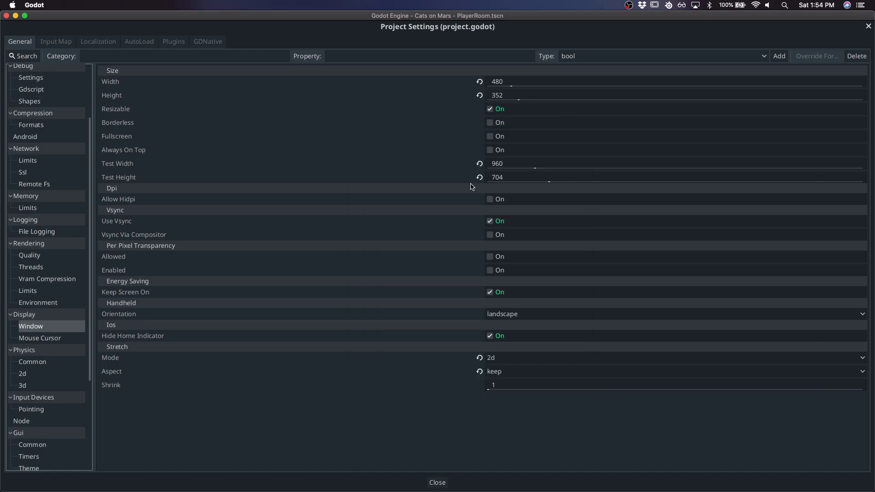
# Reset Test Width and Test Height in the Display Window project settings to their default of 0.
pyautogui.click(427, 484)
pyautogui.click(41, 33)
pyautogui.click(48, 43)
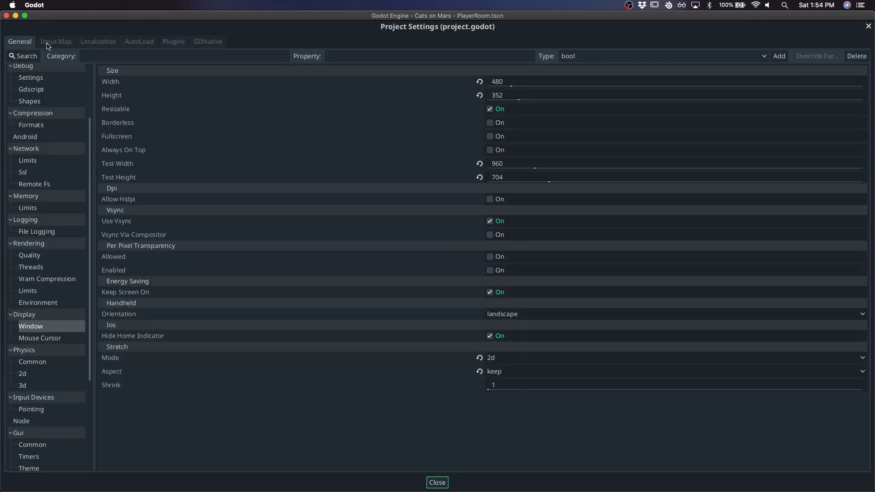
pyautogui.scroll(3, 58, 273)
pyautogui.scroll(-8, 57, 301)
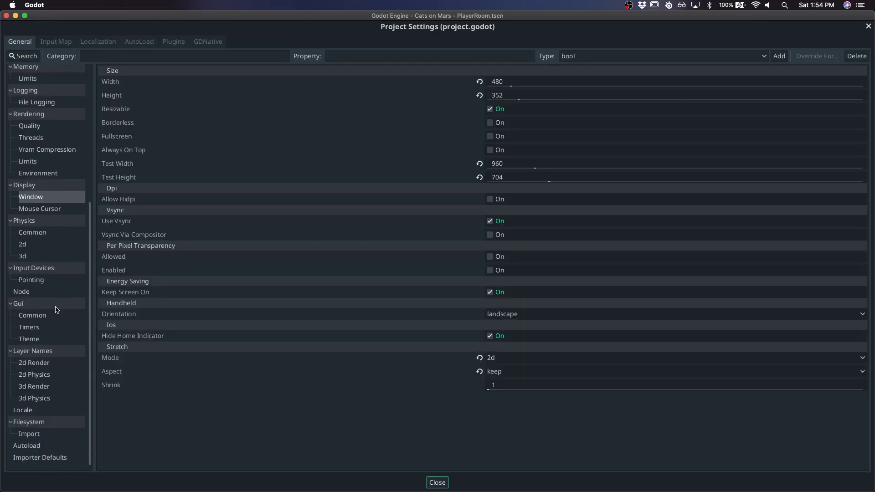
pyautogui.click(38, 201)
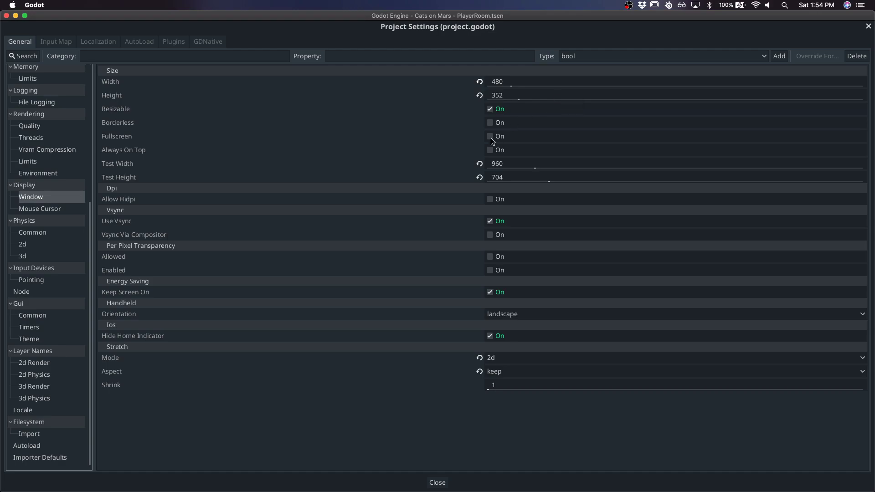
pyautogui.click(479, 164)
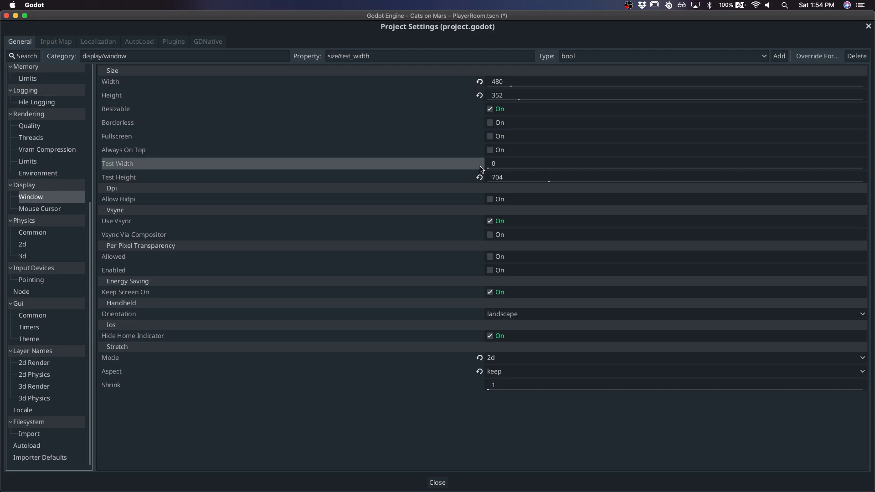
pyautogui.click(480, 177)
pyautogui.click(868, 26)
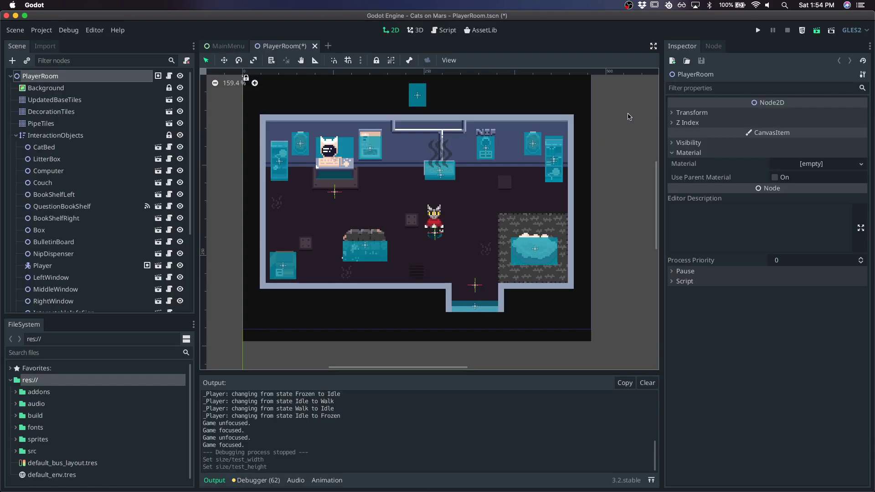
# Run the PlayerRoom scene without a test size, enlarge the game window to examine the scaling, and close it.
pyautogui.press('super+r')
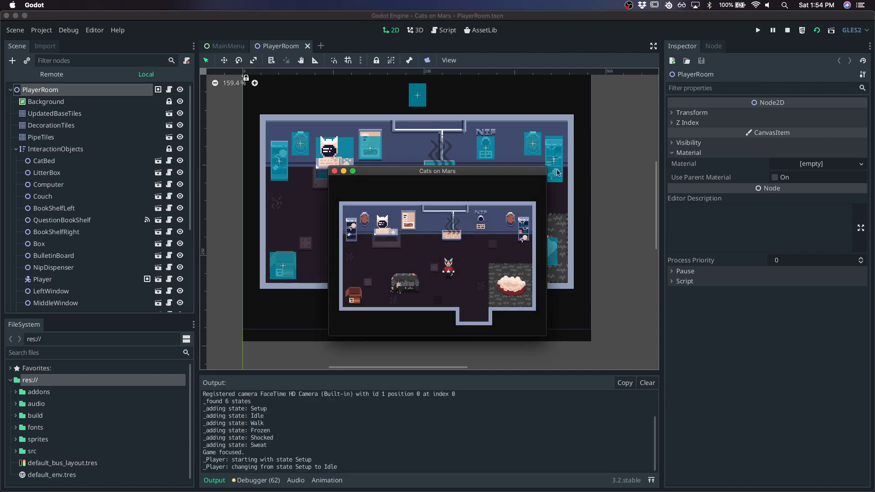
pyautogui.moveTo(546, 167); pyautogui.dragTo(677, 86)
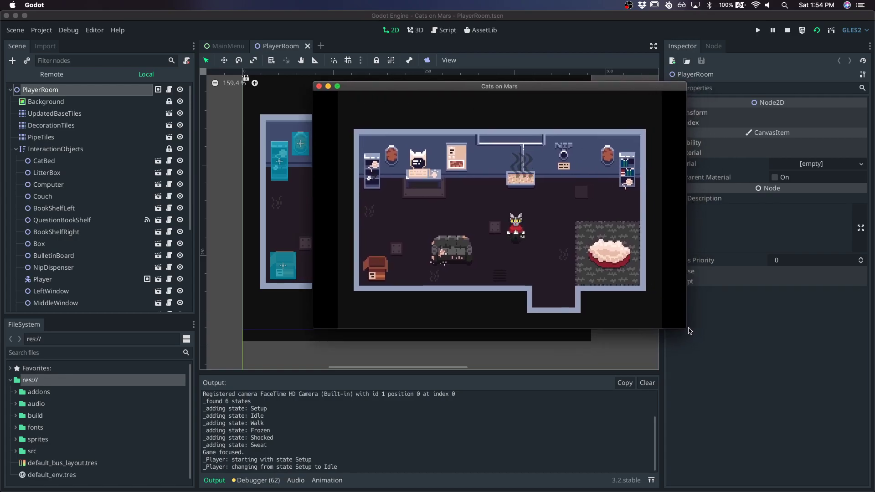
pyautogui.moveTo(687, 329); pyautogui.dragTo(679, 354)
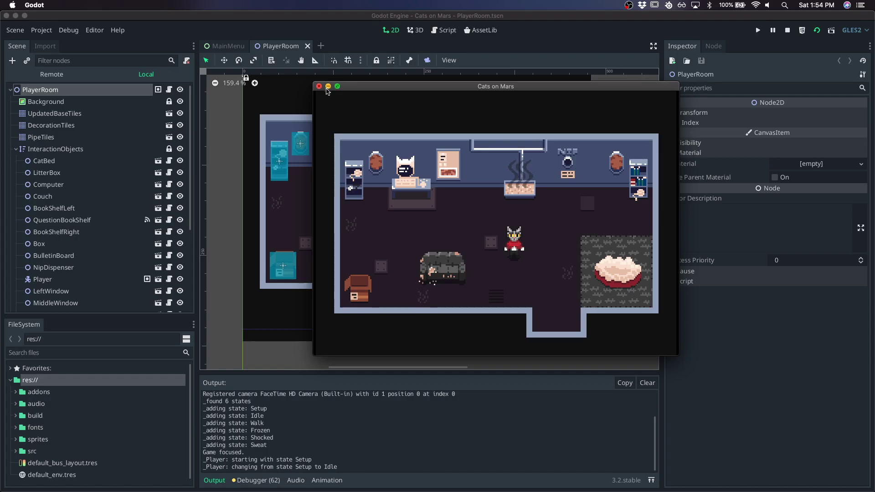
pyautogui.click(319, 86)
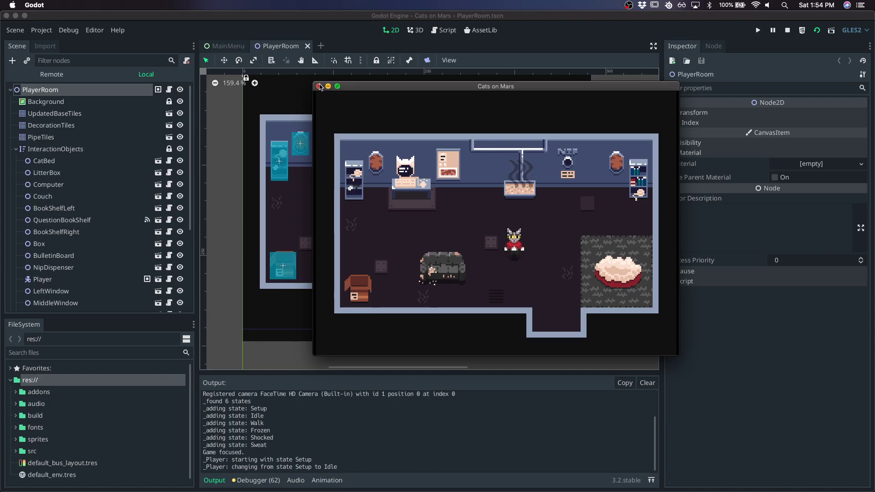
# Set the Display Window Test Width to 960 and Test Height to 352*2 in the project settings.
pyautogui.click(41, 29)
pyautogui.click(55, 40)
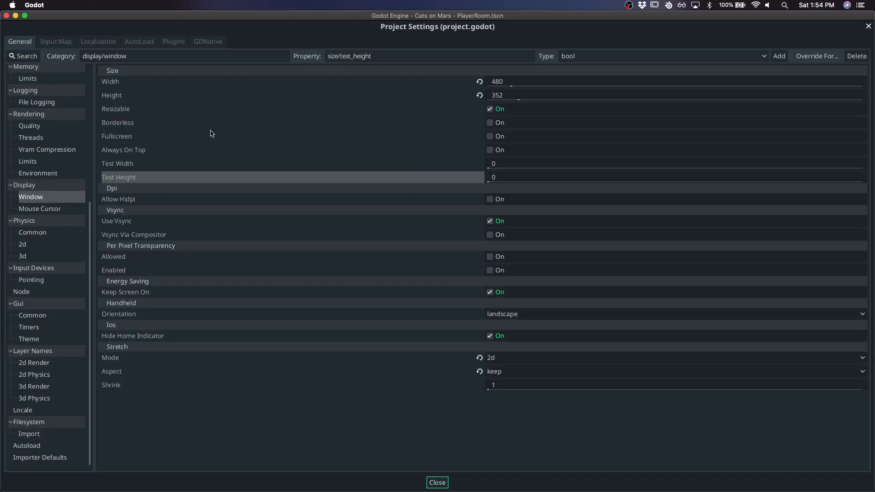
pyautogui.click(506, 163)
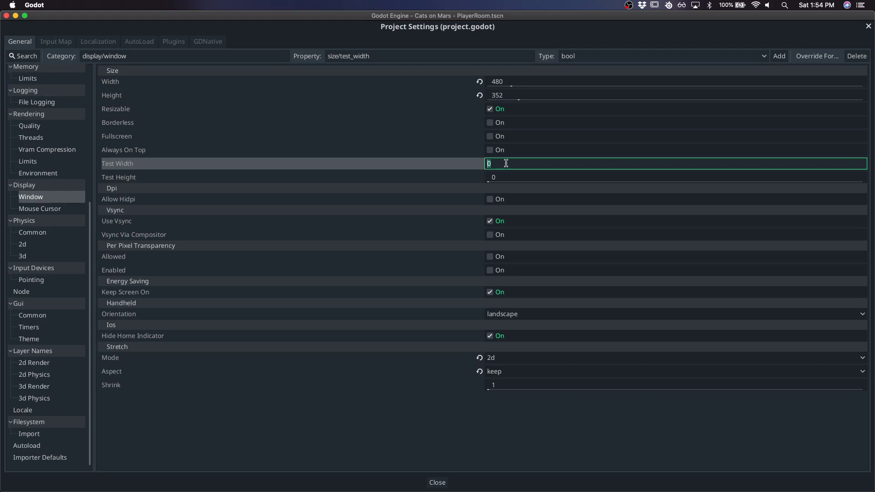
pyautogui.click(513, 79)
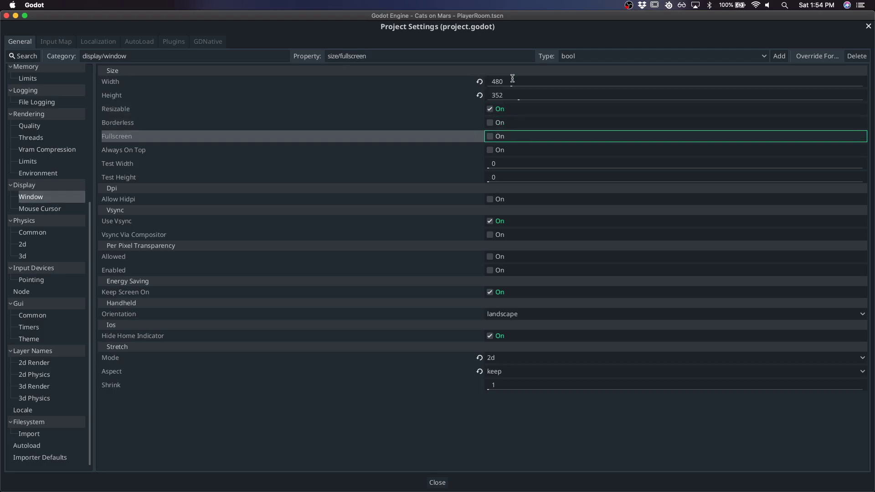
pyautogui.click(516, 168)
pyautogui.write('960')
pyautogui.press('Tab')
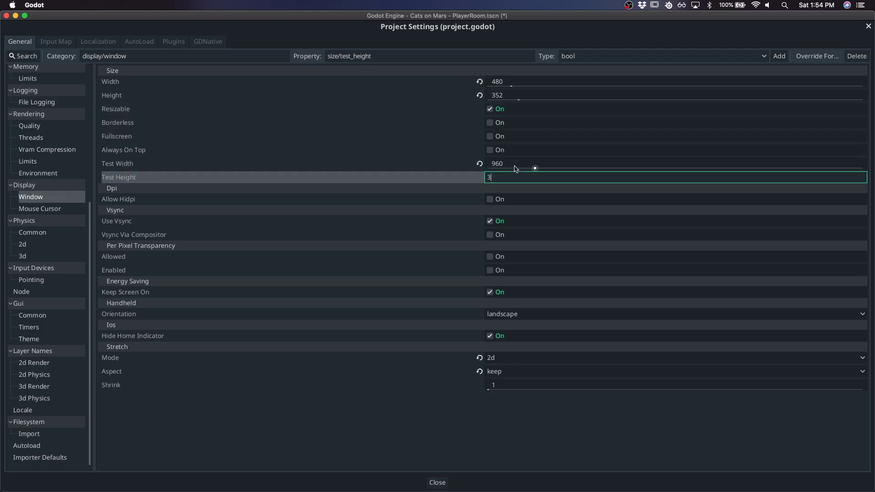
pyautogui.write('352*2')
pyautogui.press('Return')
pyautogui.click(437, 482)
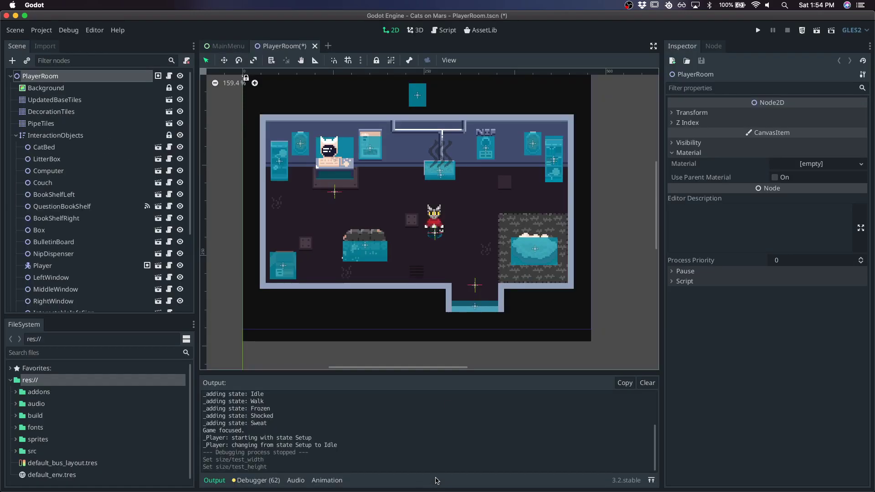
# Save and run the PlayerRoom scene to check the game window at the doubled test size, and quit it.
pyautogui.press('super+s')
pyautogui.press('super+b')
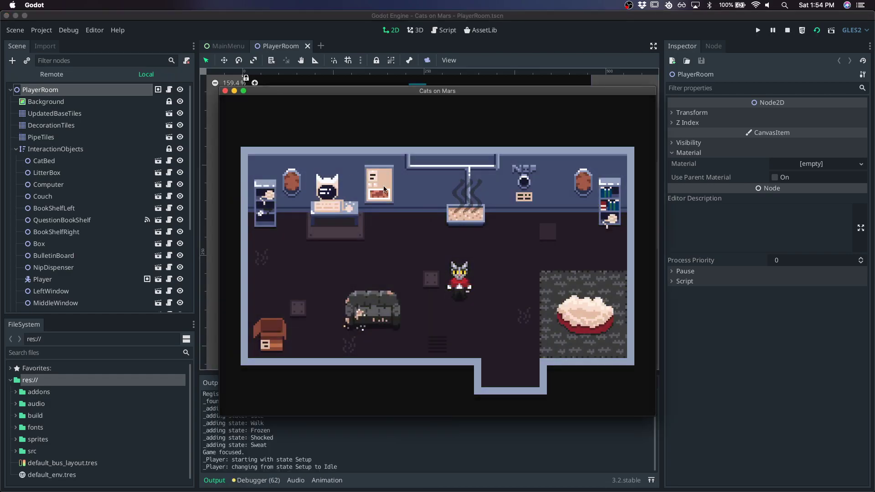
pyautogui.press('super+q')
# Reset Stretch Aspect to ignore and Stretch Mode to disabled, and run the scene to see the unstretched result.
pyautogui.click(41, 30)
pyautogui.click(46, 43)
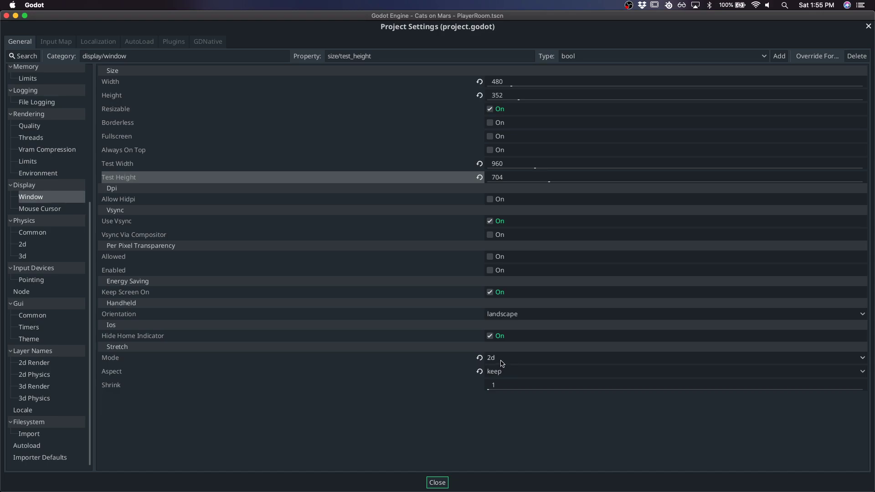
pyautogui.click(480, 371)
pyautogui.click(480, 358)
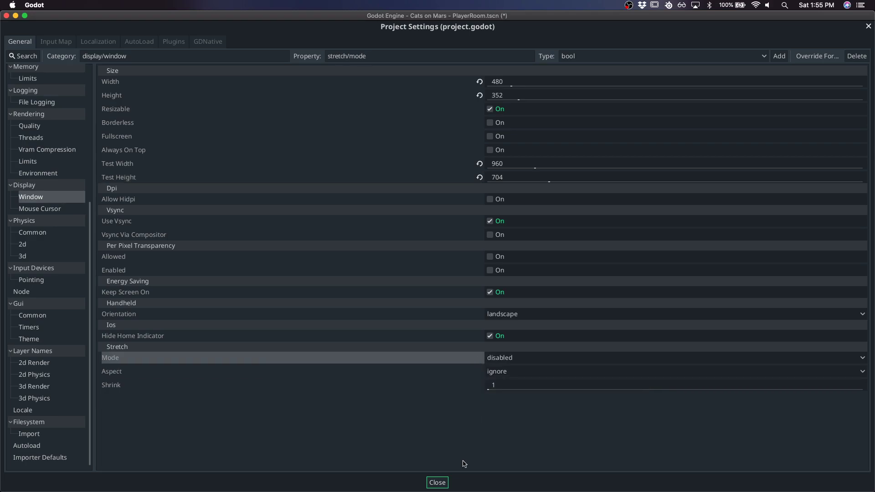
pyautogui.click(438, 482)
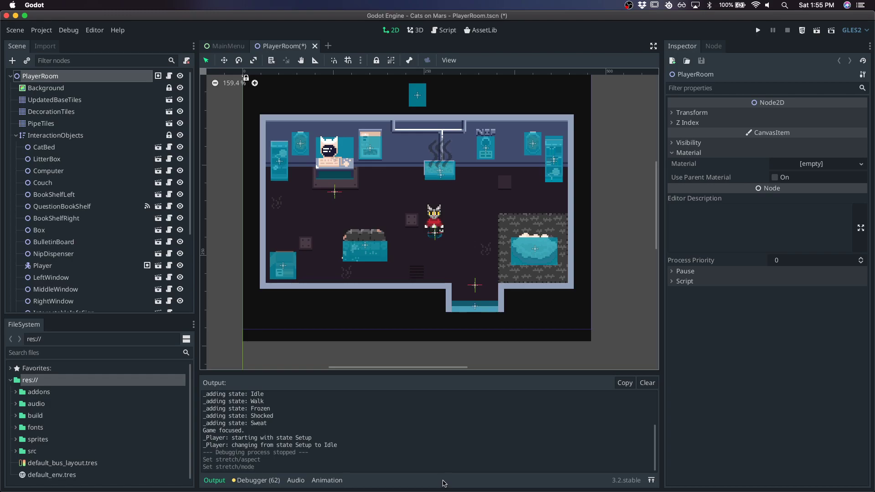
pyautogui.press('super+b')
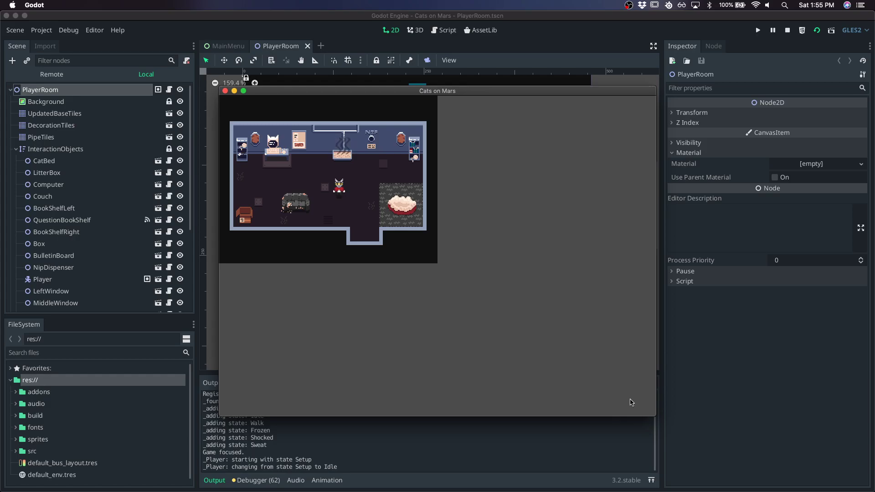
pyautogui.click(224, 90)
# Set the Stretch Mode in the Display Window project settings to 2d.
pyautogui.click(41, 29)
pyautogui.click(73, 44)
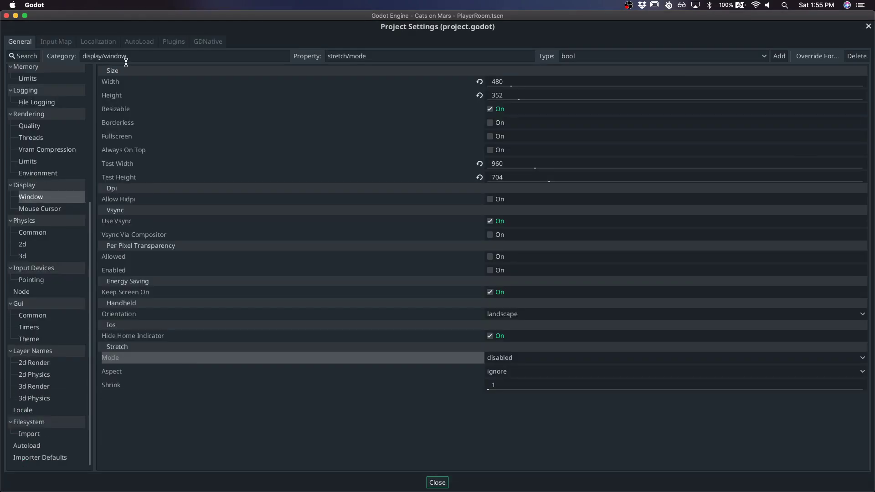
pyautogui.click(525, 362)
pyautogui.click(524, 383)
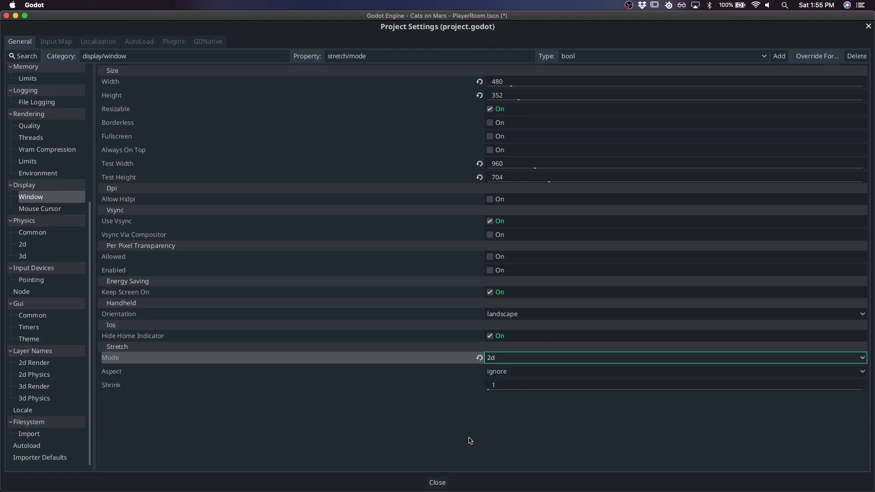
pyautogui.click(510, 357)
pyautogui.click(443, 465)
pyautogui.click(437, 482)
# Run the scene, narrow the game window and walk the cat around to examine the distortion with aspect ignore.
pyautogui.press('super+b')
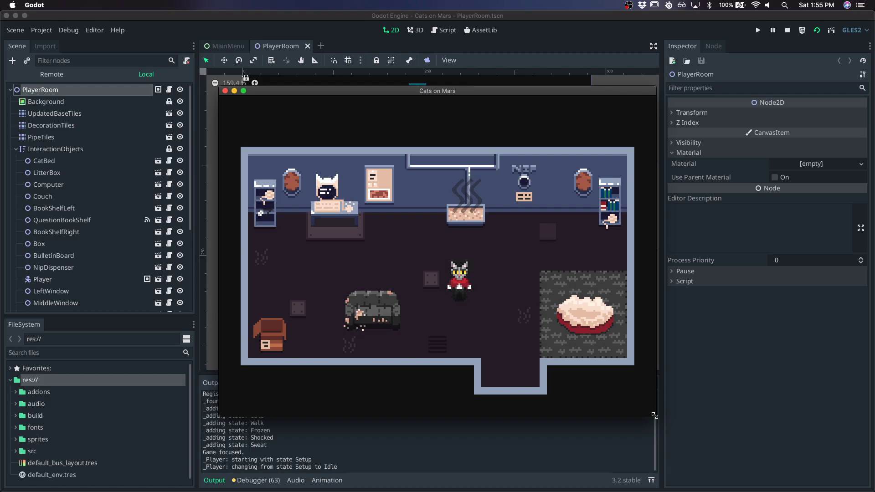
pyautogui.moveTo(654, 415); pyautogui.dragTo(386, 336)
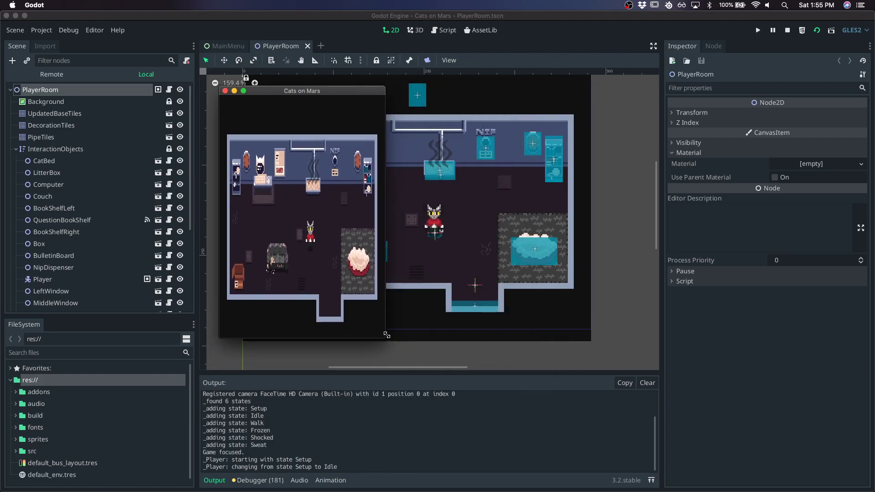
pyautogui.press('Up')
pyautogui.press('Left')
pyautogui.press('Down')
pyautogui.moveTo(385, 270); pyautogui.dragTo(342, 262)
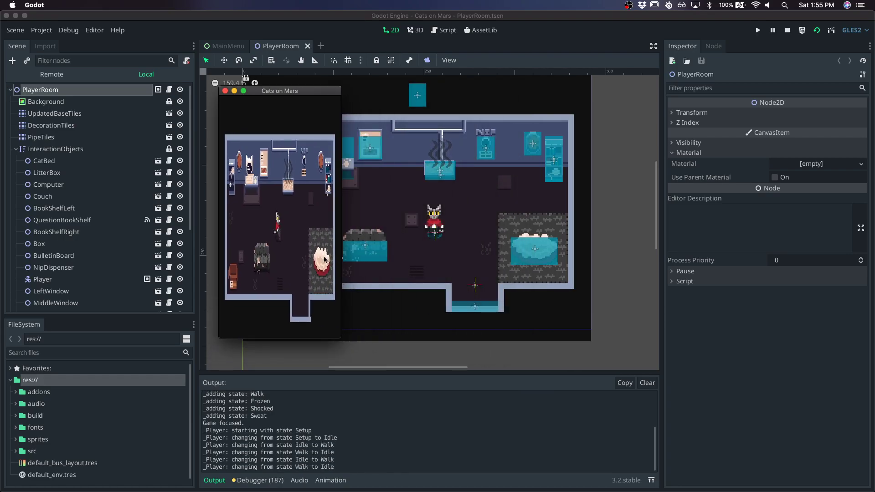
# Set the Stretch Aspect in the Display Window project settings to keep.
pyautogui.click(41, 30)
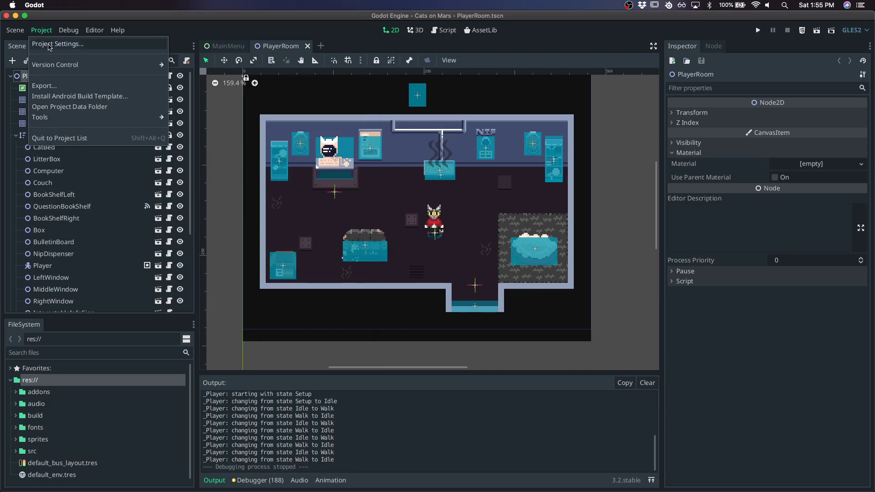
pyautogui.click(50, 44)
pyautogui.click(503, 374)
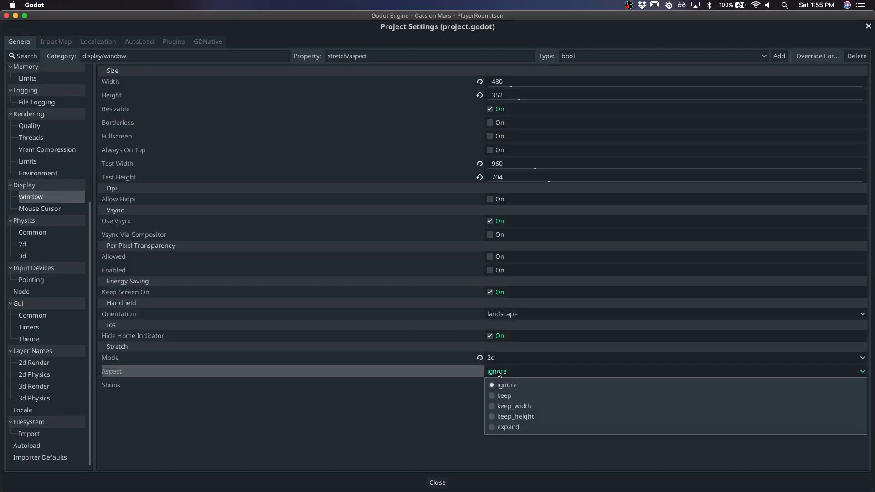
pyautogui.click(523, 397)
pyautogui.click(438, 483)
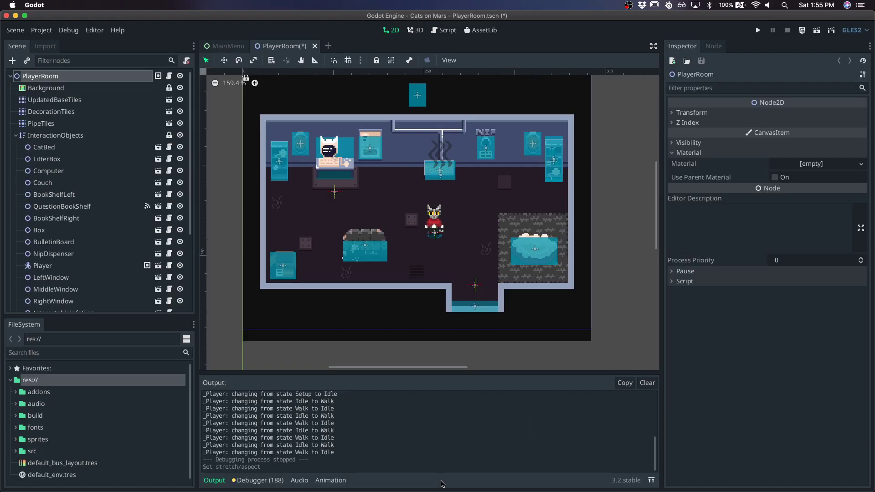
# Run the scene, make the game window wider and shorter to examine the kept aspect ratio, and close it.
pyautogui.press('super+r')
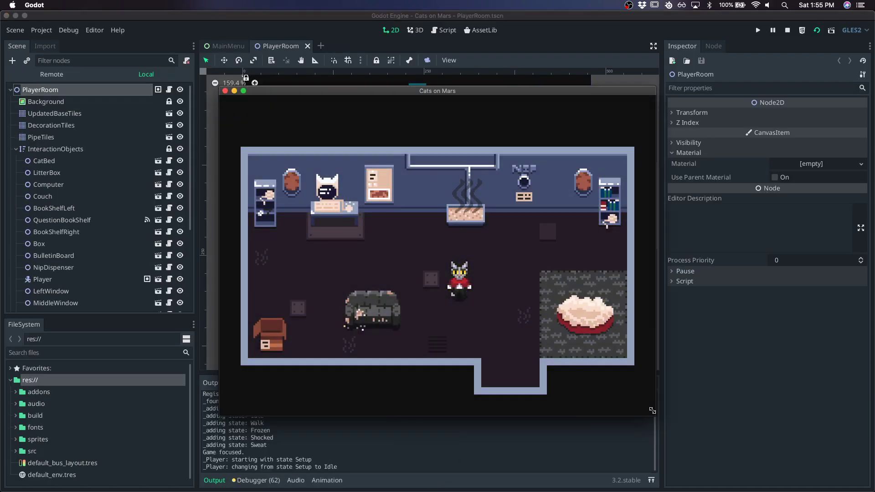
pyautogui.moveTo(652, 411); pyautogui.dragTo(673, 332)
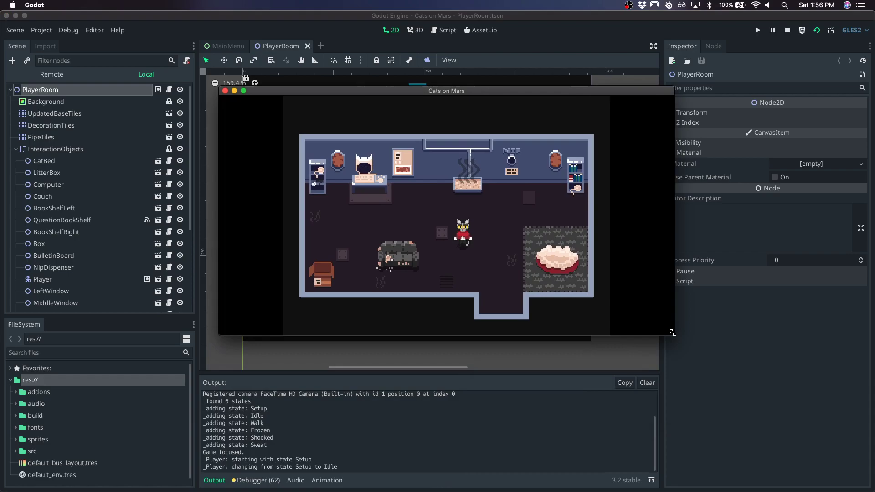
pyautogui.click(225, 91)
# Set the Stretch Mode in the Display Window project settings to viewport.
pyautogui.click(42, 30)
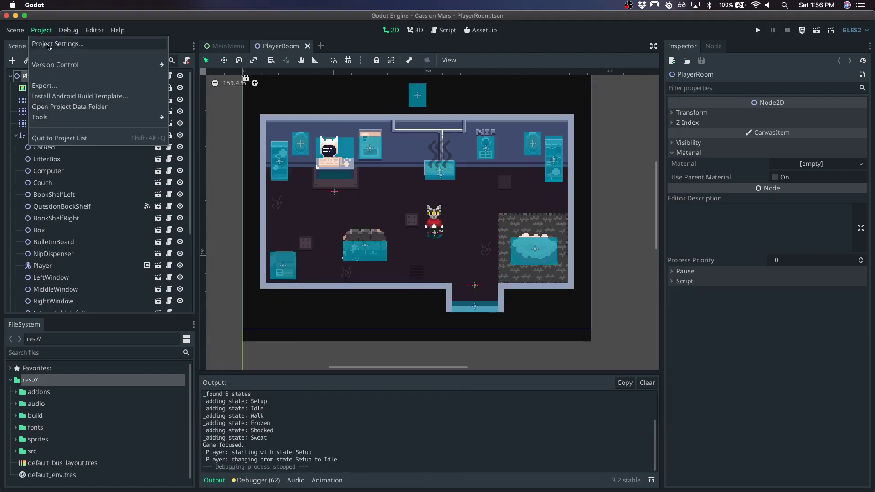
pyautogui.click(48, 44)
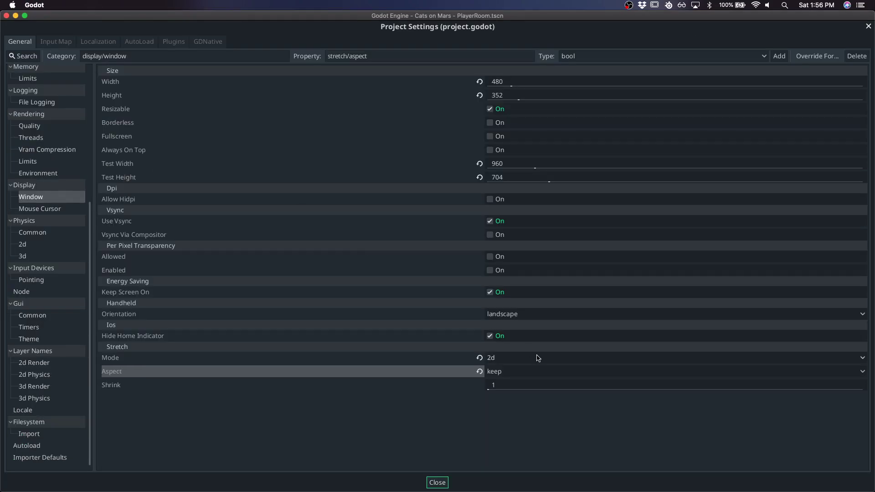
pyautogui.click(511, 363)
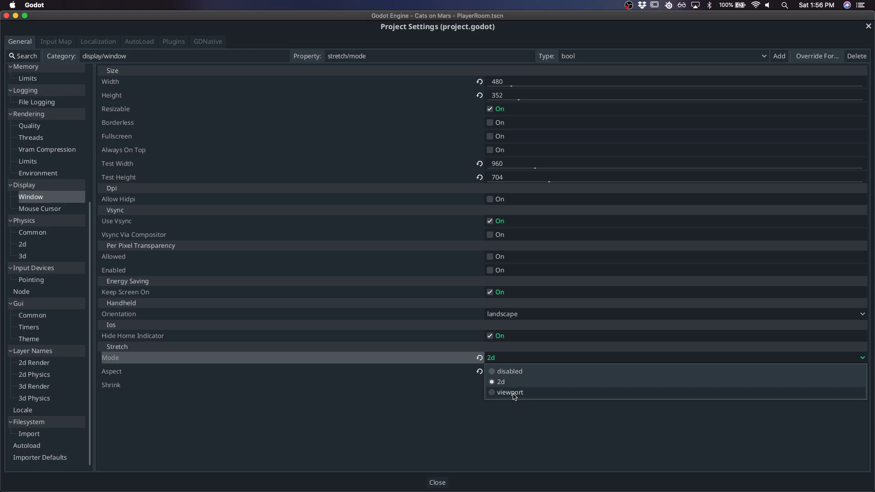
pyautogui.click(510, 393)
pyautogui.click(437, 483)
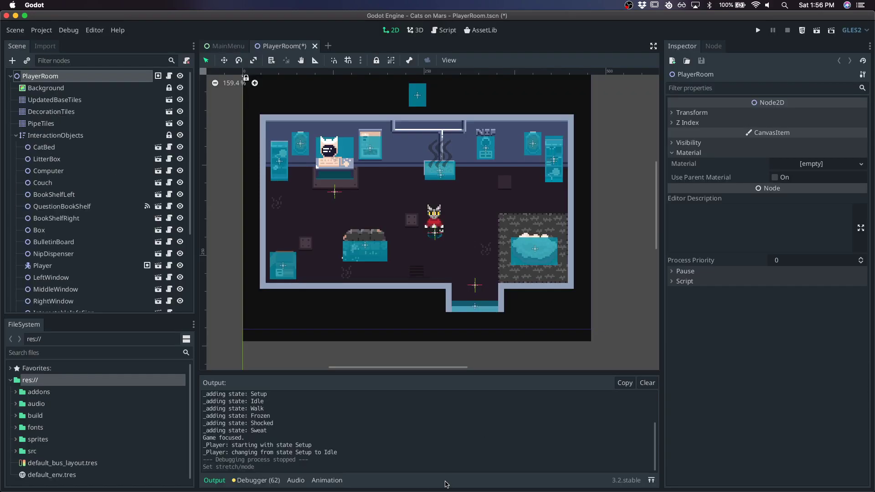
# Run the scene maximized, walk the cat to the bulletin board to examine the wavy dialog text in viewport mode, and close the game.
pyautogui.press('super+b')
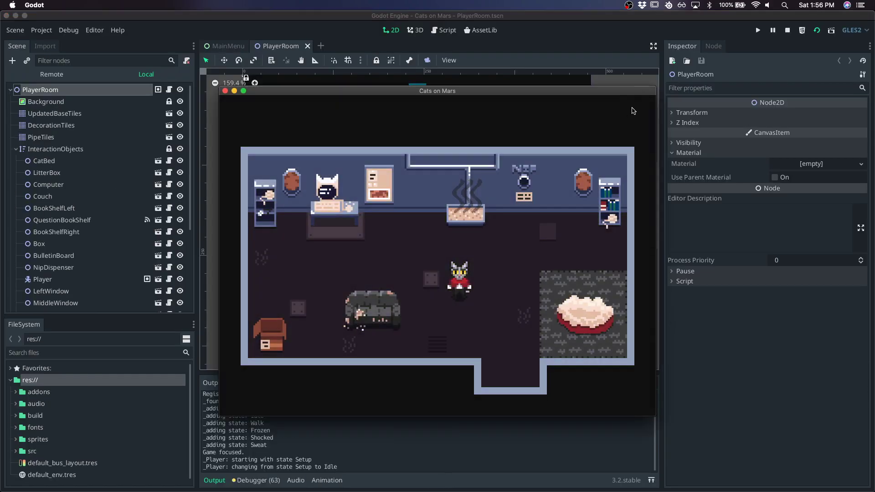
pyautogui.doubleClick(622, 91)
pyautogui.press('Up')
pyautogui.press('Left')
pyautogui.press('space')
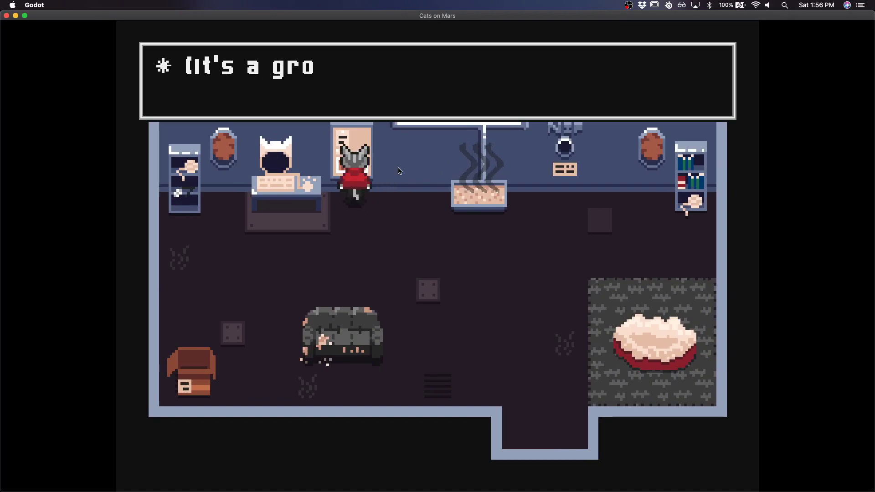
pyautogui.press('space')
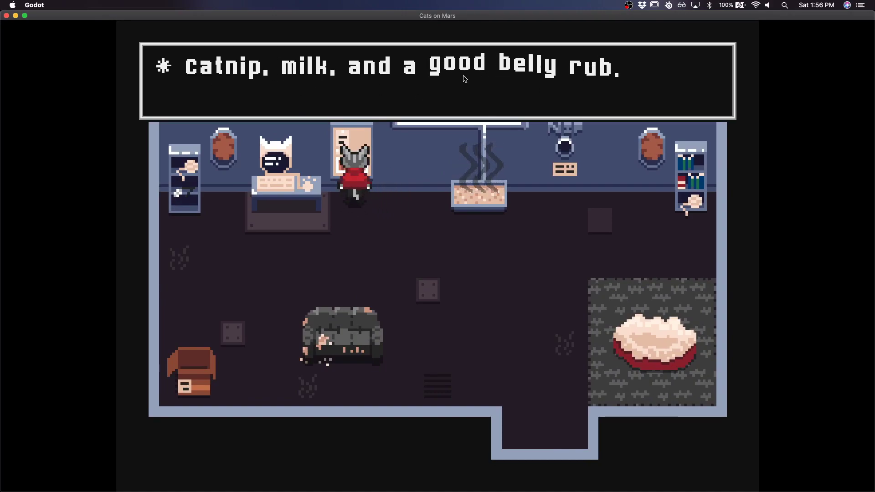
pyautogui.press('space')
pyautogui.press('Down')
pyautogui.press('Right')
pyautogui.press('Up')
pyautogui.press('Left')
pyautogui.press('space')
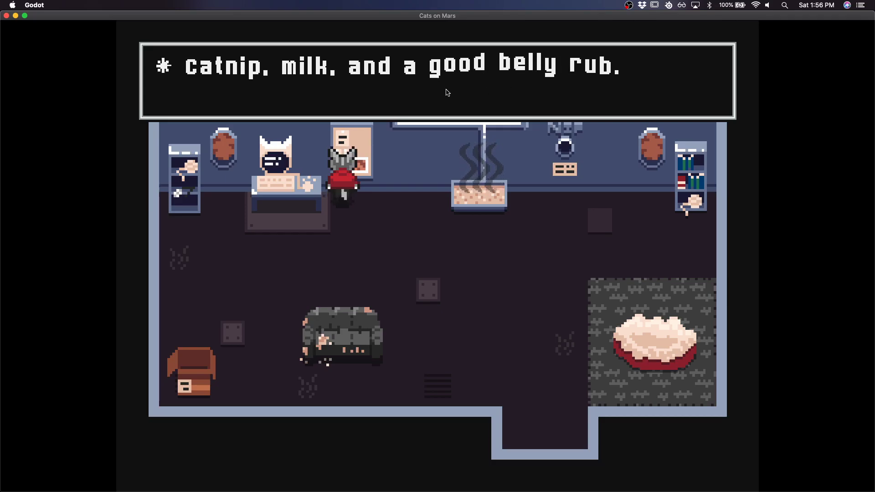
pyautogui.press('super+q')
# Set the Stretch Mode in the Display Window project settings back to 2d.
pyautogui.click(41, 30)
pyautogui.click(49, 44)
pyautogui.click(520, 359)
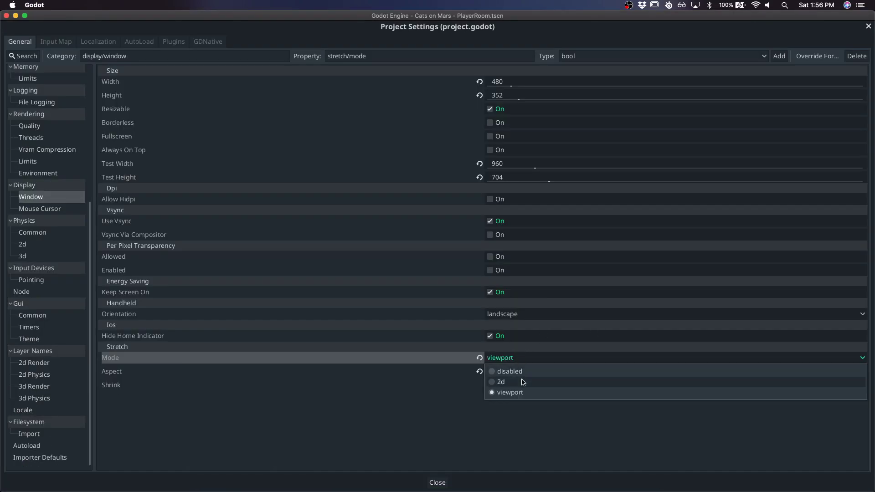
pyautogui.click(524, 383)
pyautogui.click(447, 483)
# Run the scene maximized, read the bulletin board to examine the wavy dialog text in 2d mode, and close the game.
pyautogui.press('super+r')
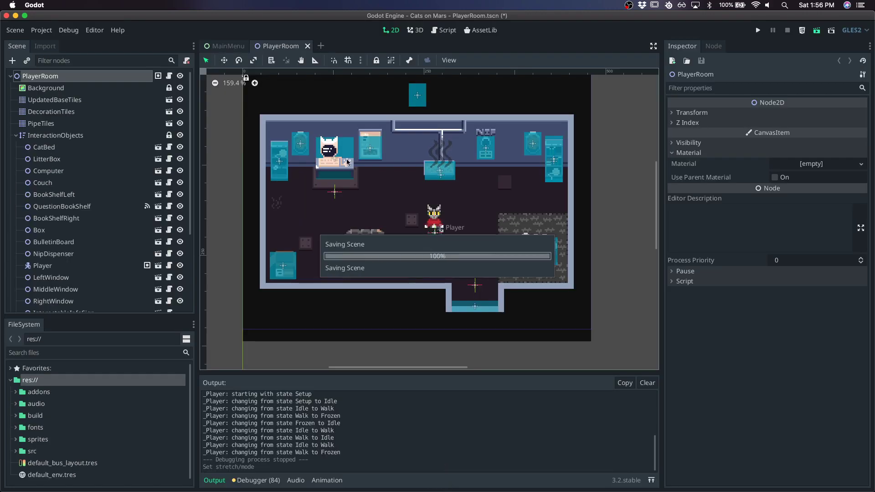
pyautogui.doubleClick(357, 91)
pyautogui.press('Up')
pyautogui.press('Left')
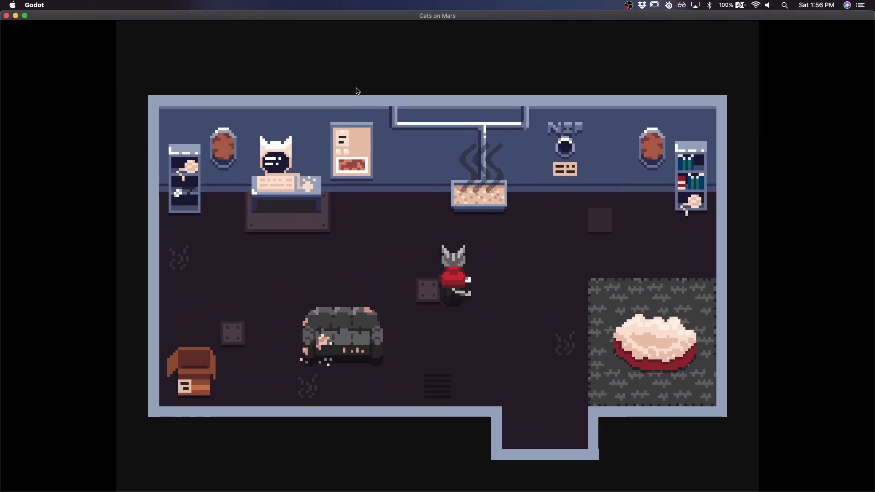
pyautogui.press('space')
pyautogui.press('space')
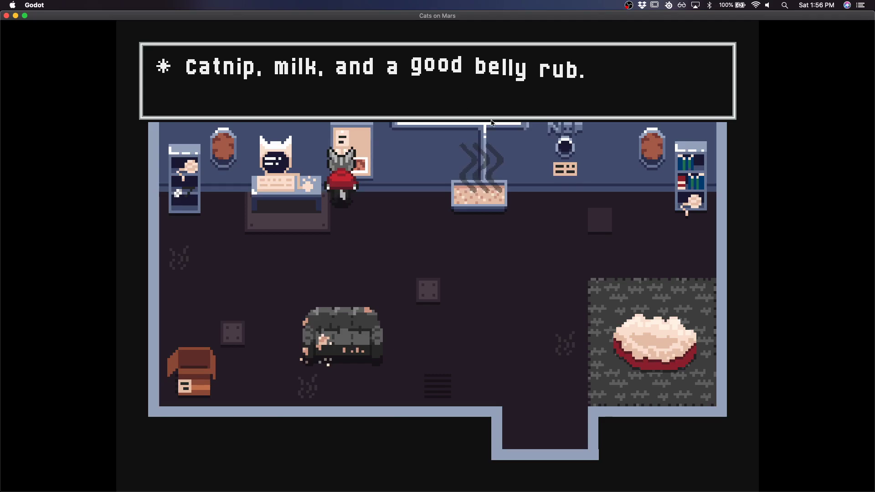
pyautogui.press('super+q')
# Quit to the project list, open the Portal Bot project, and close its game after viewing the start screen.
pyautogui.click(42, 30)
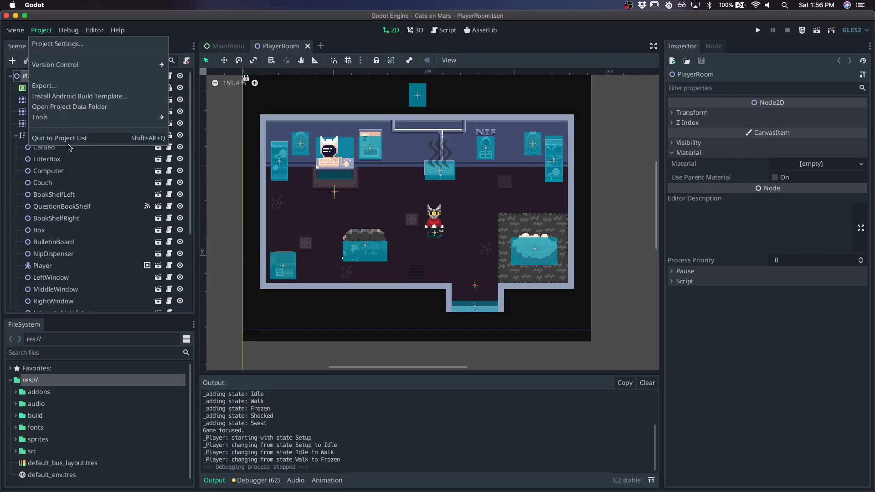
pyautogui.click(57, 138)
pyautogui.click(455, 268)
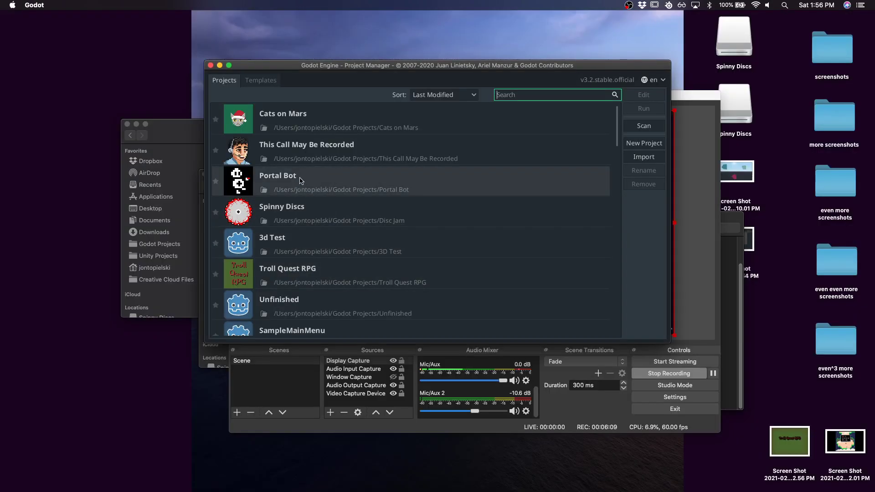
pyautogui.doubleClick(300, 178)
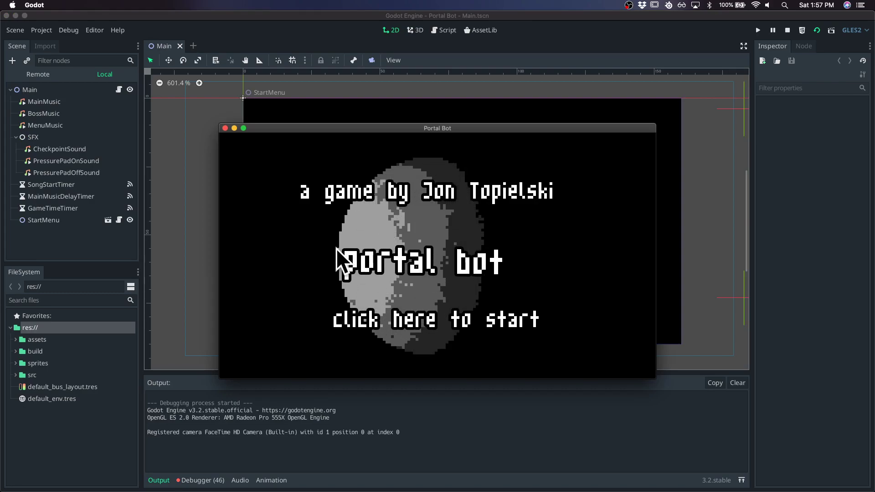
pyautogui.press('super+q')
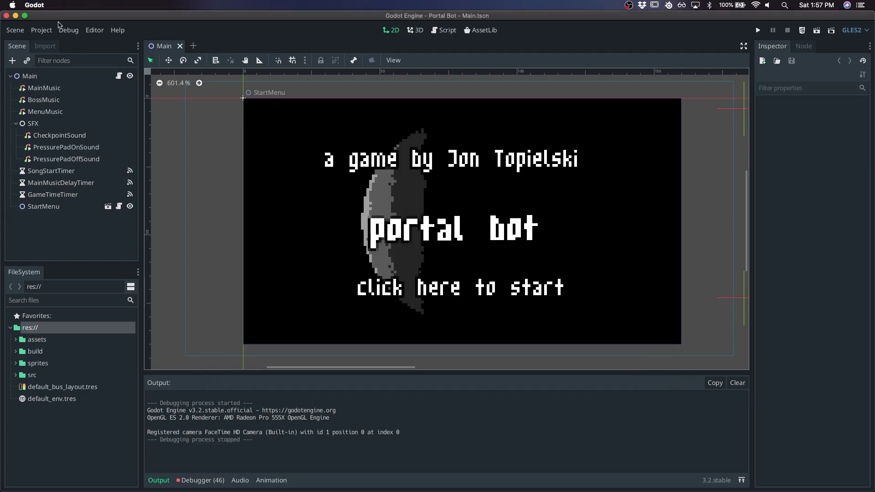
# Set Portal Bot's Stretch Mode to viewport in the Display Window project settings and run the game.
pyautogui.click(41, 30)
pyautogui.click(50, 40)
pyautogui.scroll(-8, 227, 319)
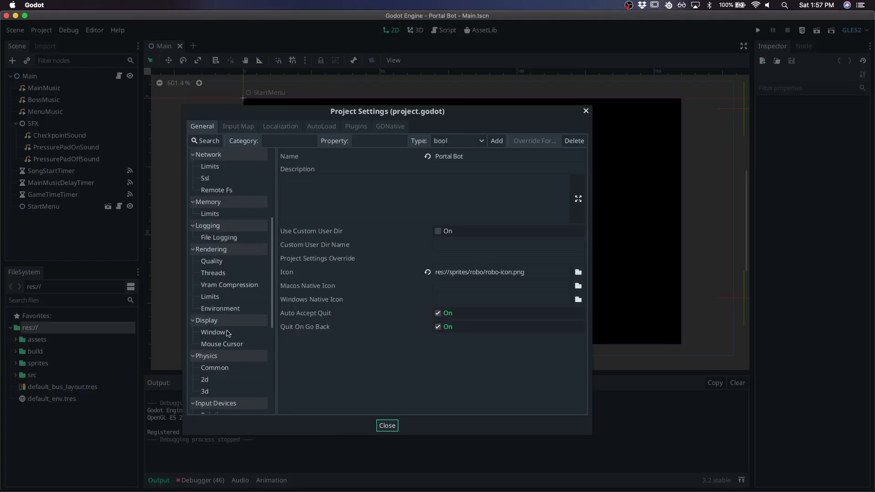
pyautogui.click(213, 332)
pyautogui.scroll(-2, 460, 349)
pyautogui.click(457, 402)
pyautogui.click(459, 429)
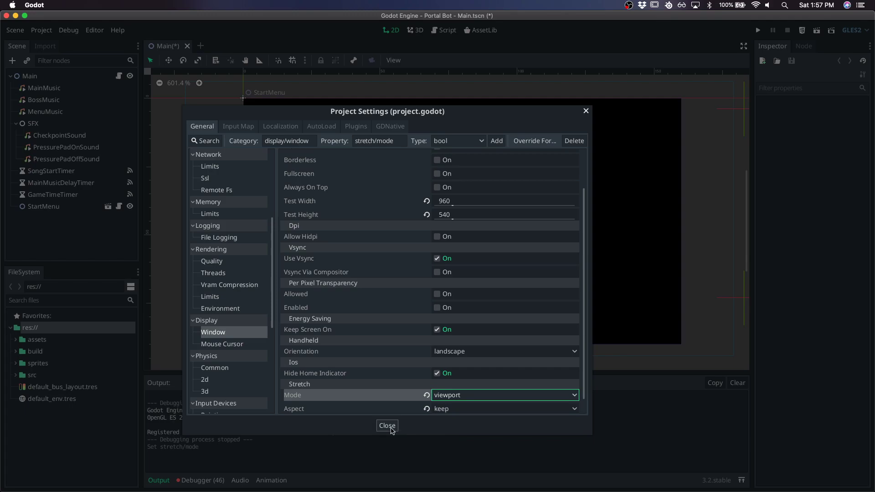
pyautogui.click(387, 425)
pyautogui.press('super+b')
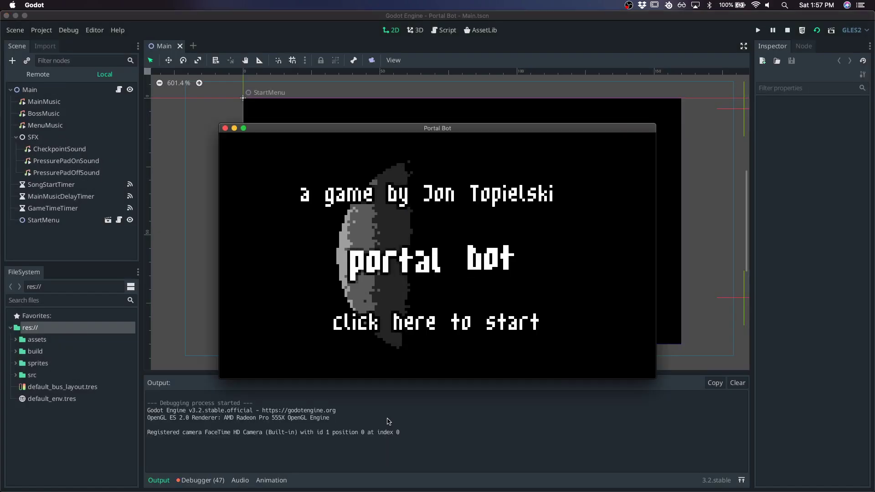